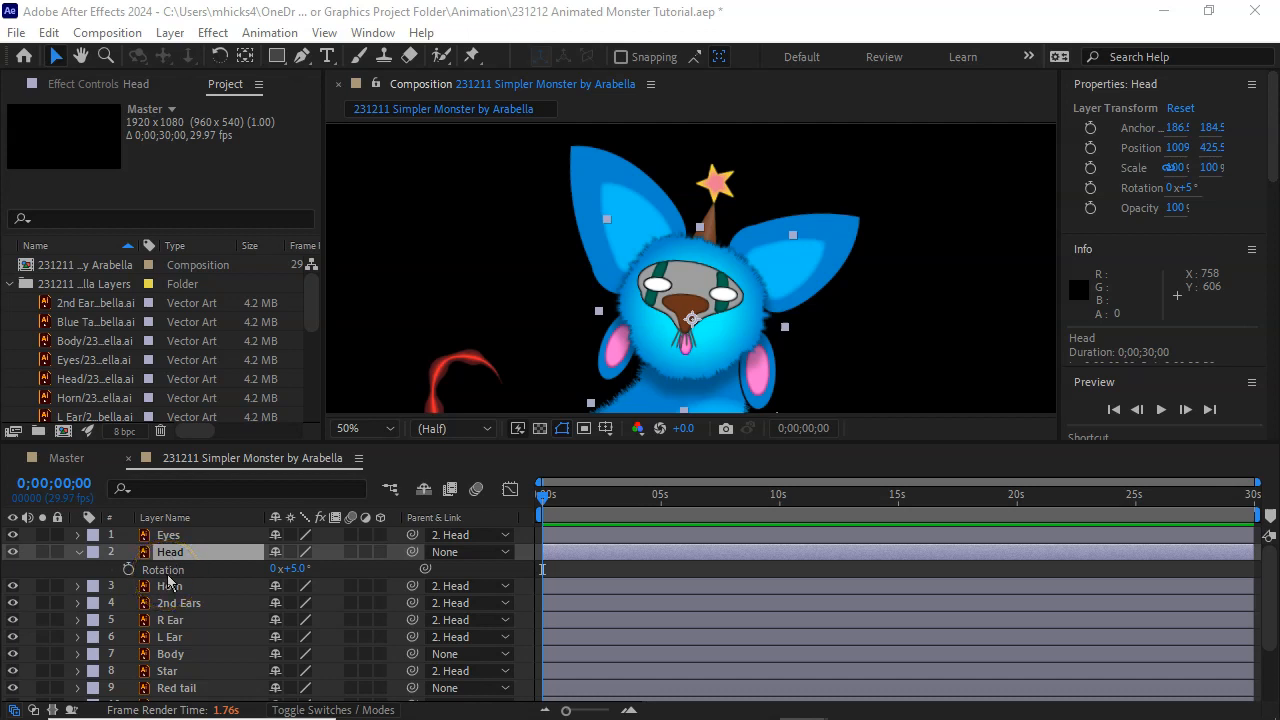
# Expand the Head layer to reveal its full set of Transform properties
pyautogui.press('r')
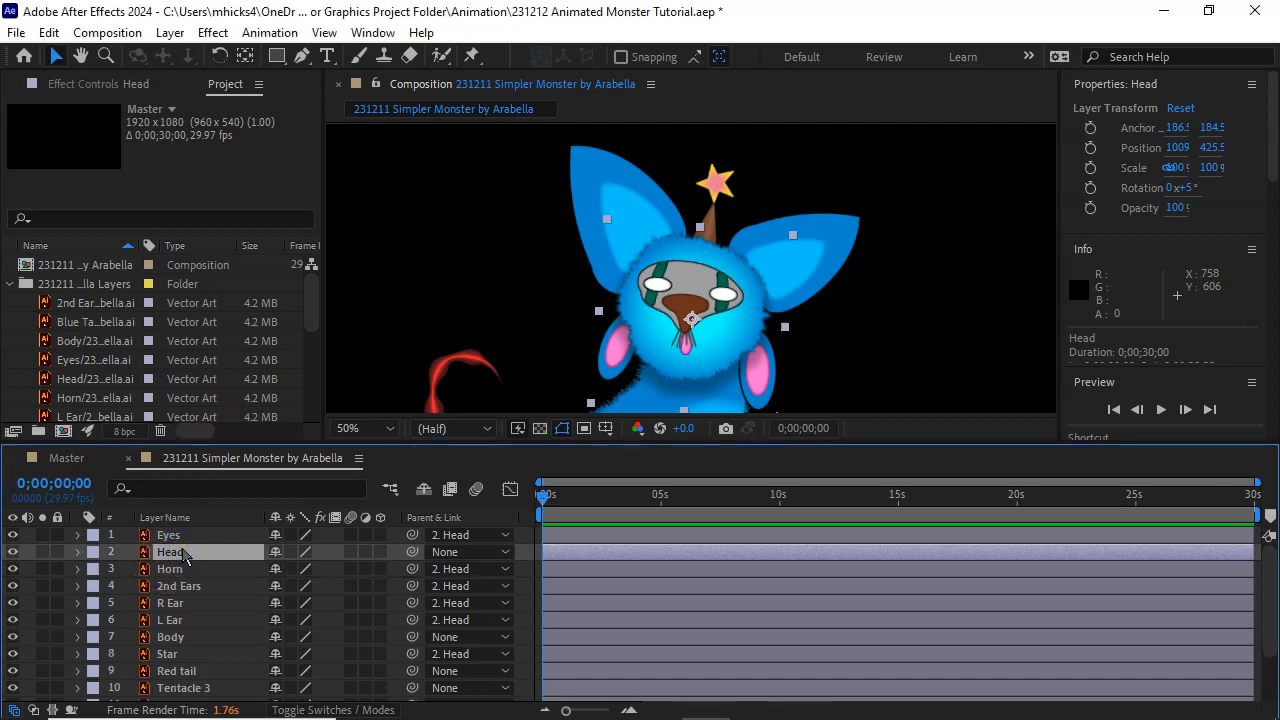
pyautogui.press('r')
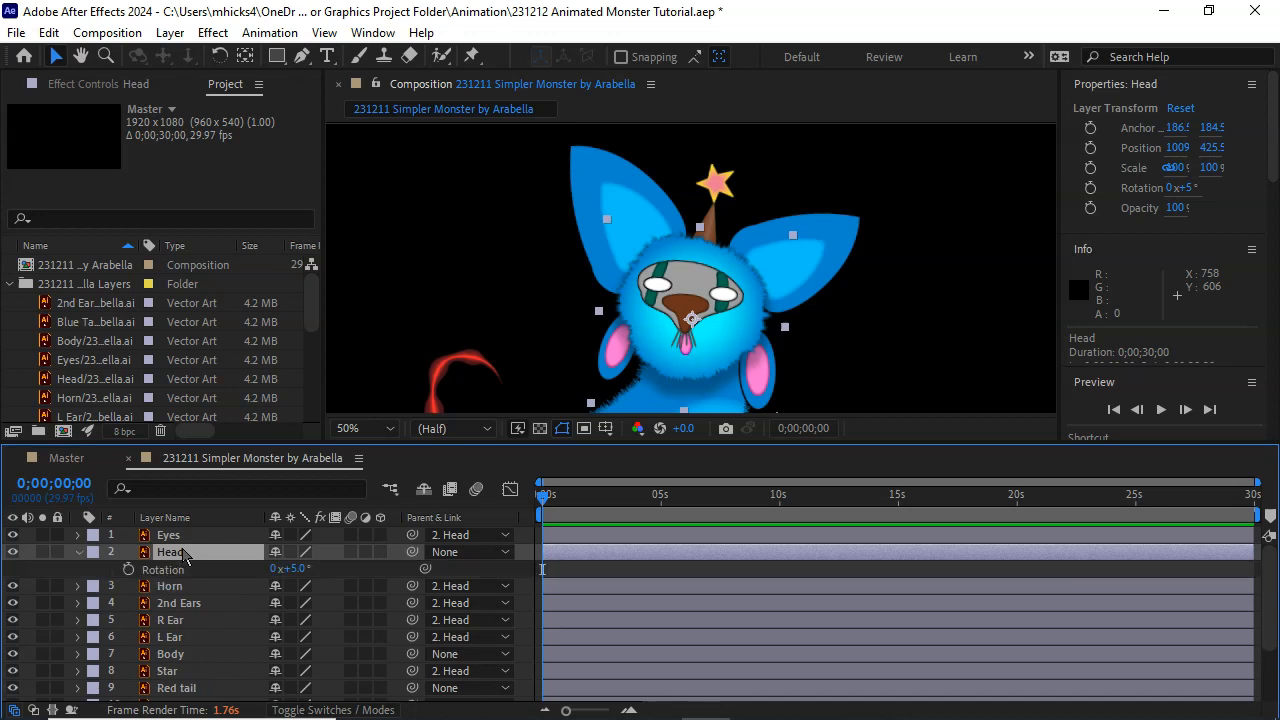
pyautogui.click(79, 556)
pyautogui.click(79, 556)
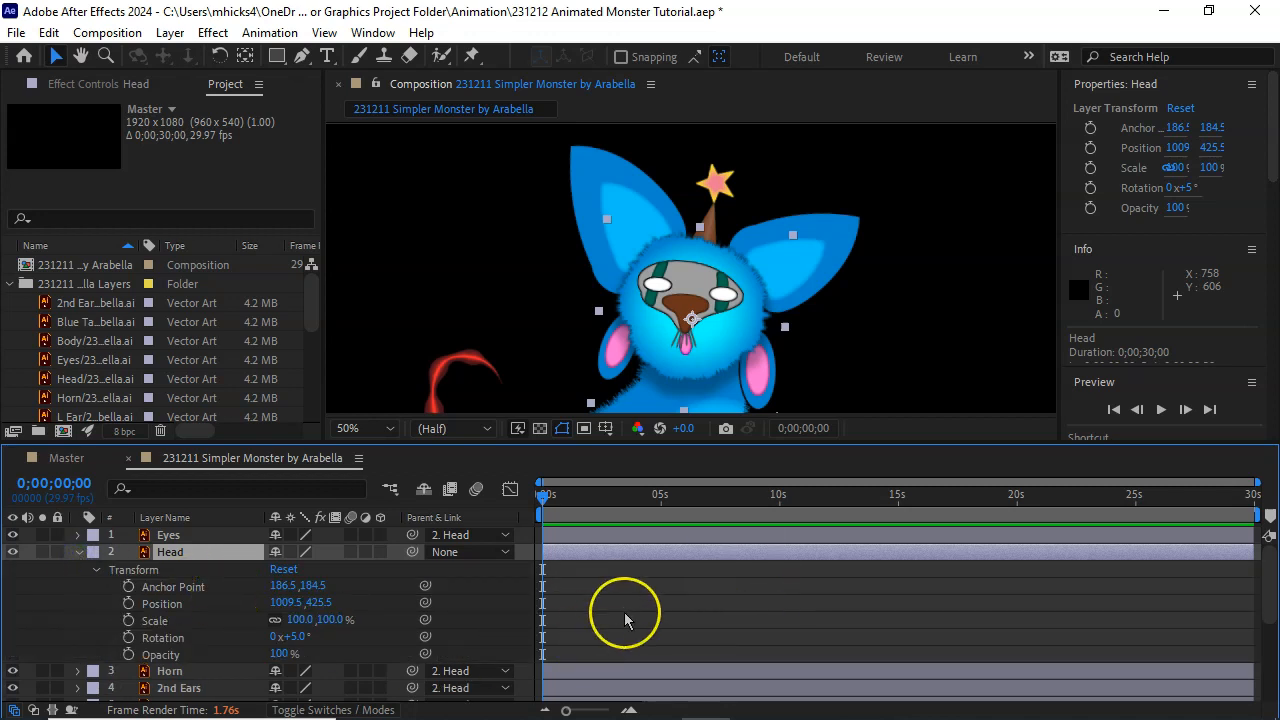
# Set the Head layer's rotation to -1°, and hide and reshow the layer to check which artwork it contains
pyautogui.click(299, 636)
pyautogui.moveTo(299, 636)
pyautogui.mouseDown()
pyautogui.moveTo(324, 646)
pyautogui.moveTo(300, 654)
pyautogui.moveTo(310, 657)
pyautogui.mouseUp()
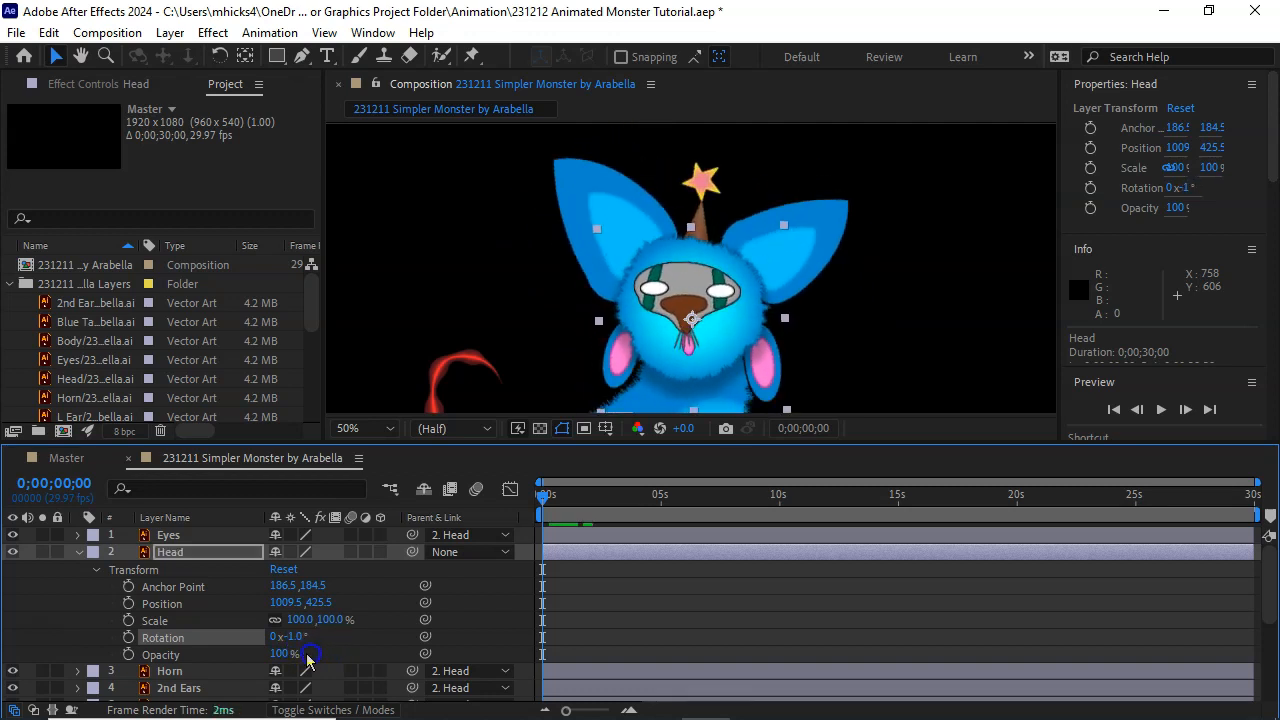
pyautogui.click(12, 552)
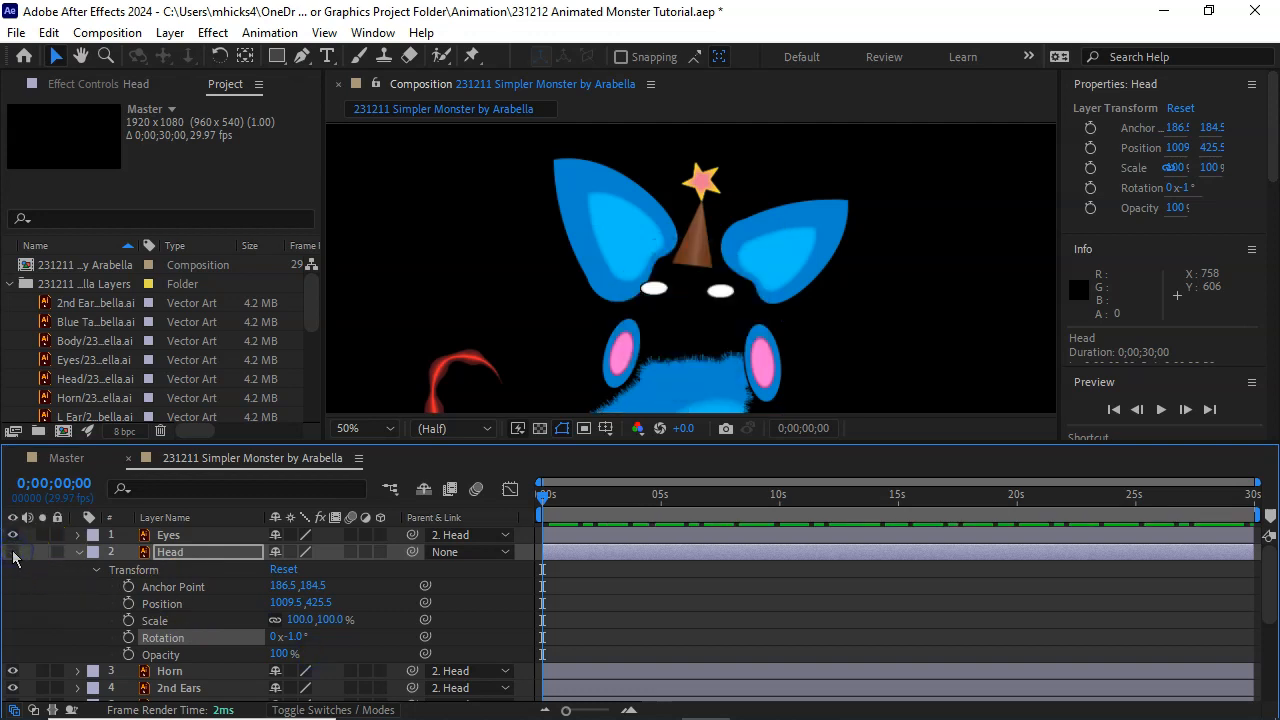
pyautogui.click(12, 552)
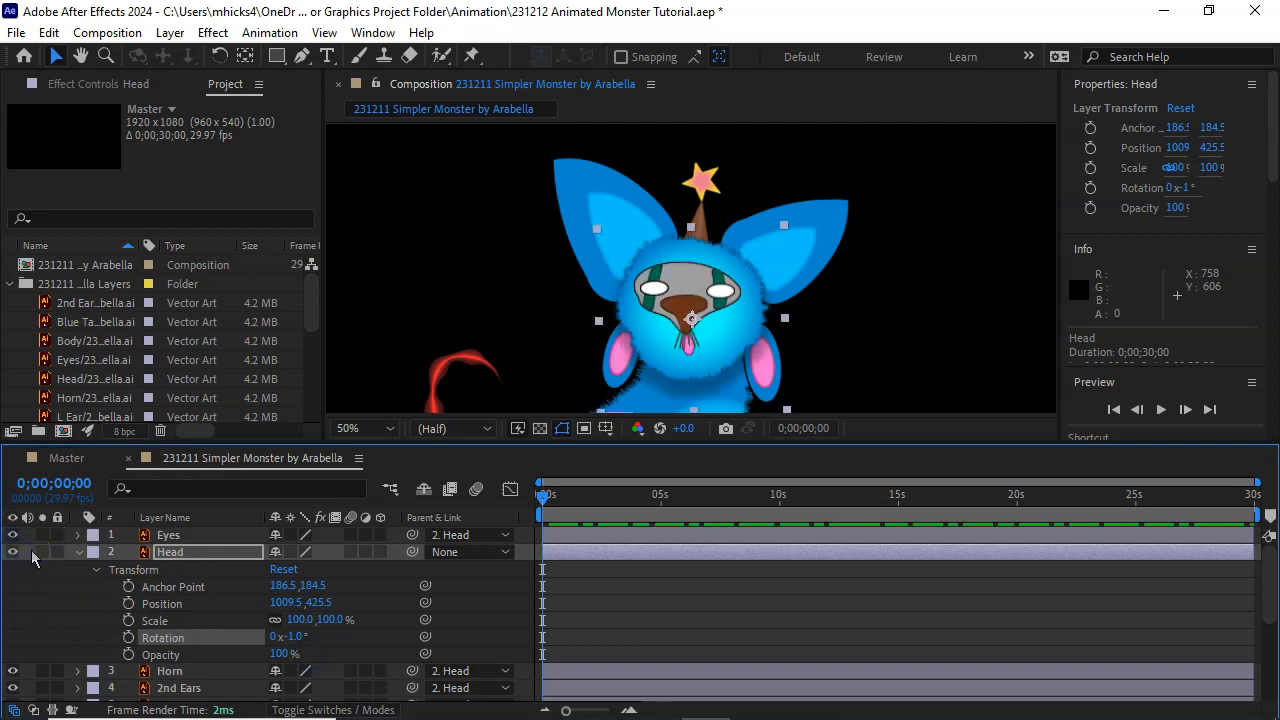
# Set the parent of all layers to None and collapse the Head layer's properties
pyautogui.click(189, 538)
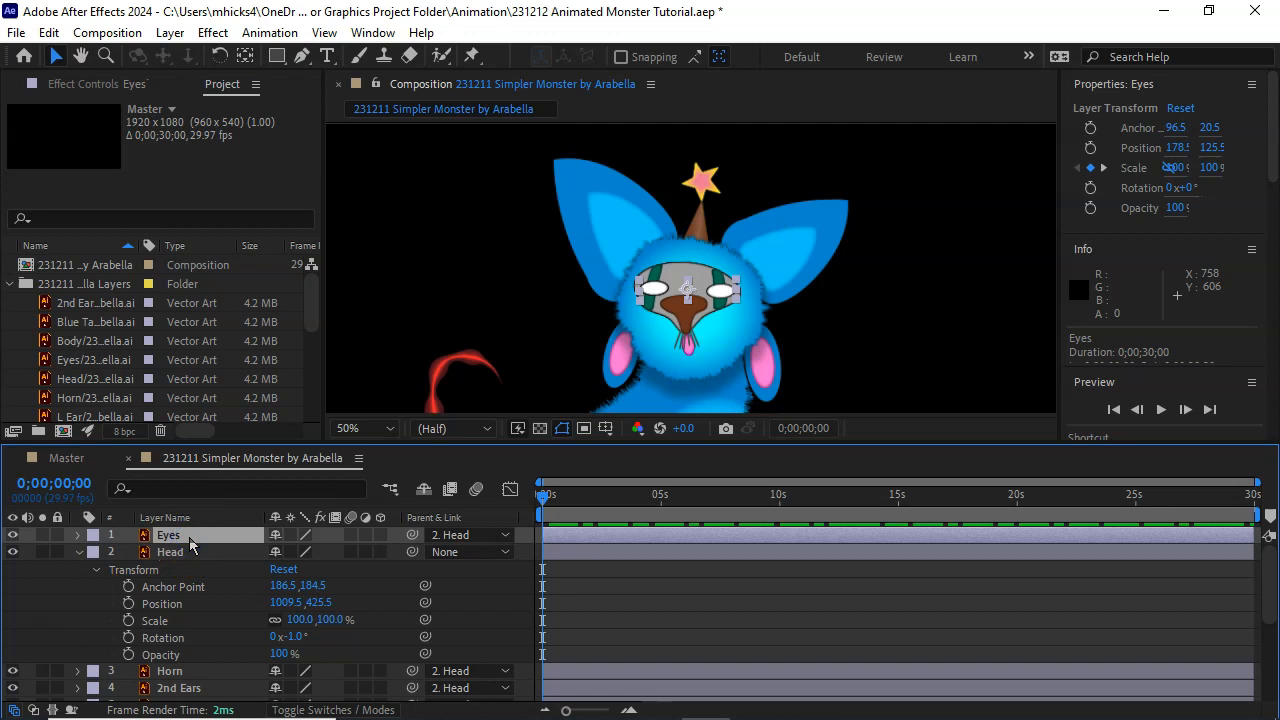
pyautogui.hotkey('ctrl', 'a')
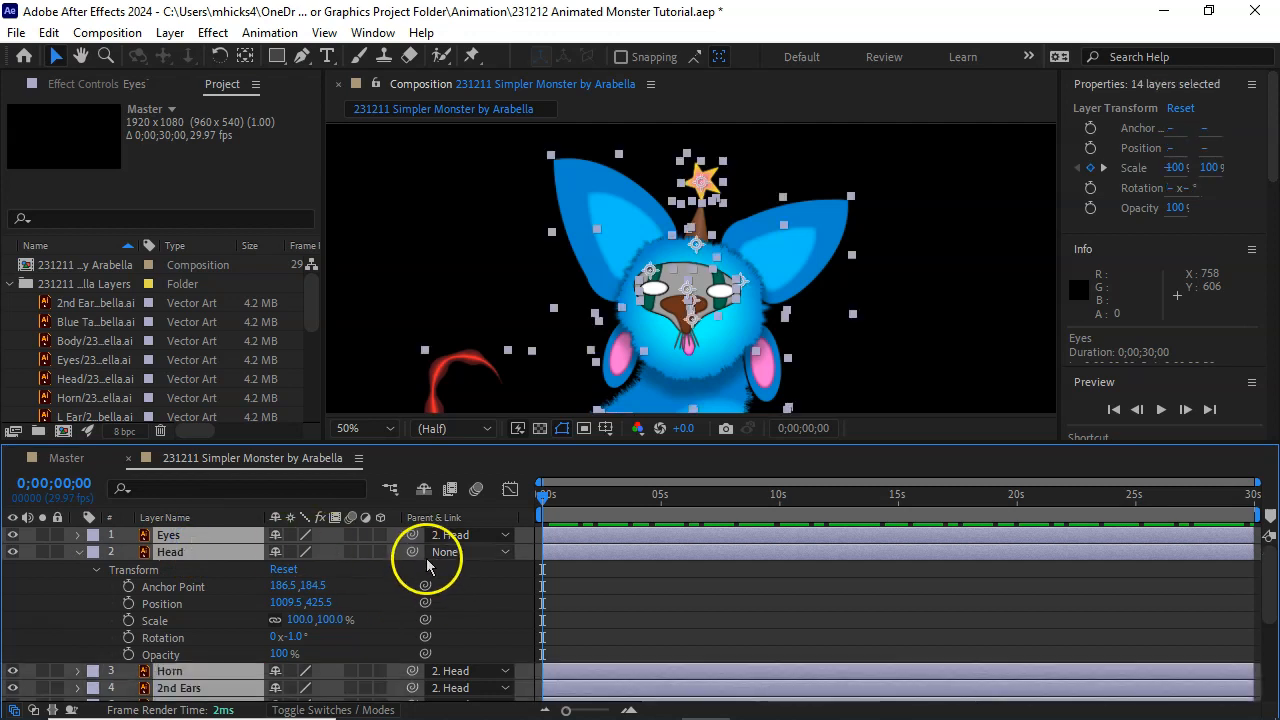
pyautogui.click(503, 537)
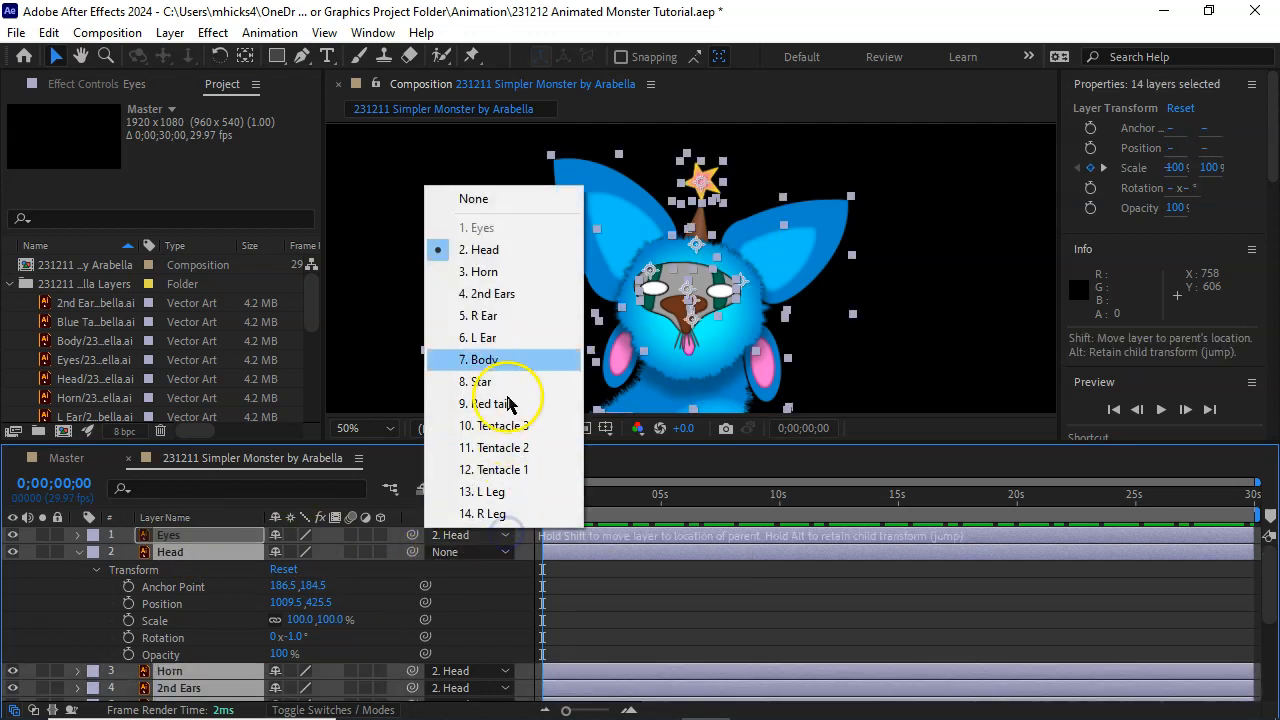
pyautogui.click(470, 199)
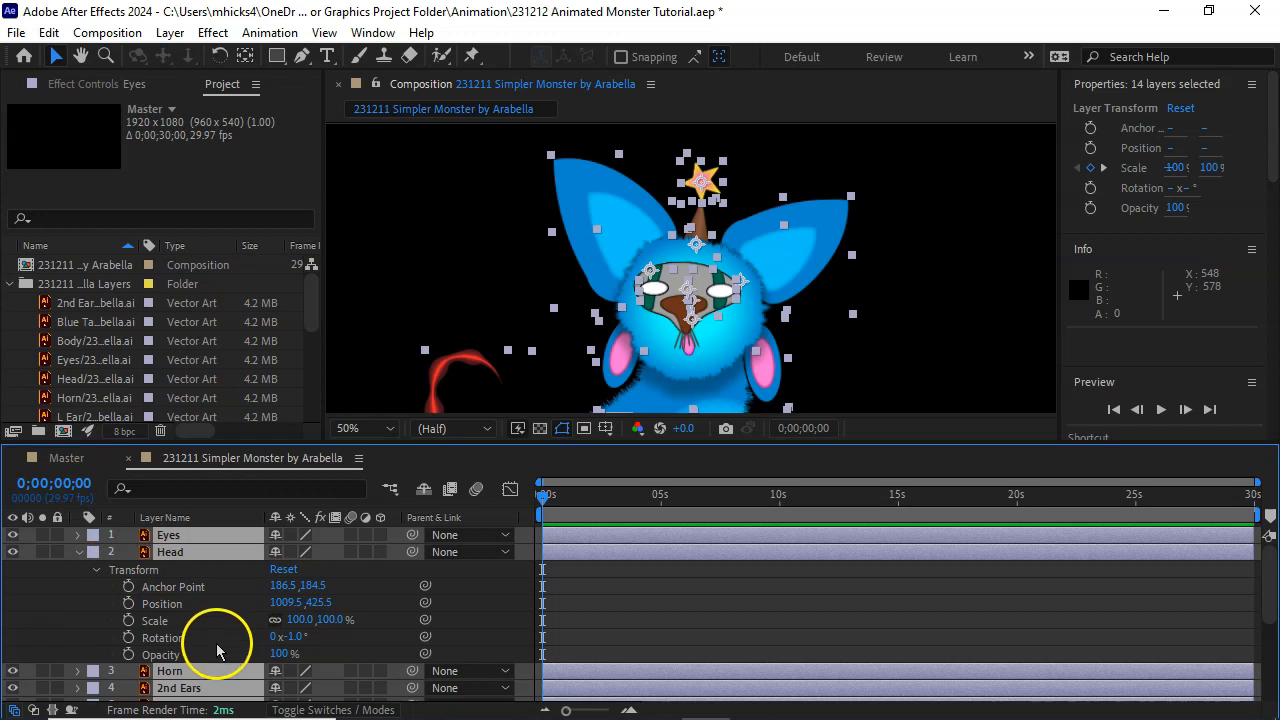
pyautogui.click(79, 553)
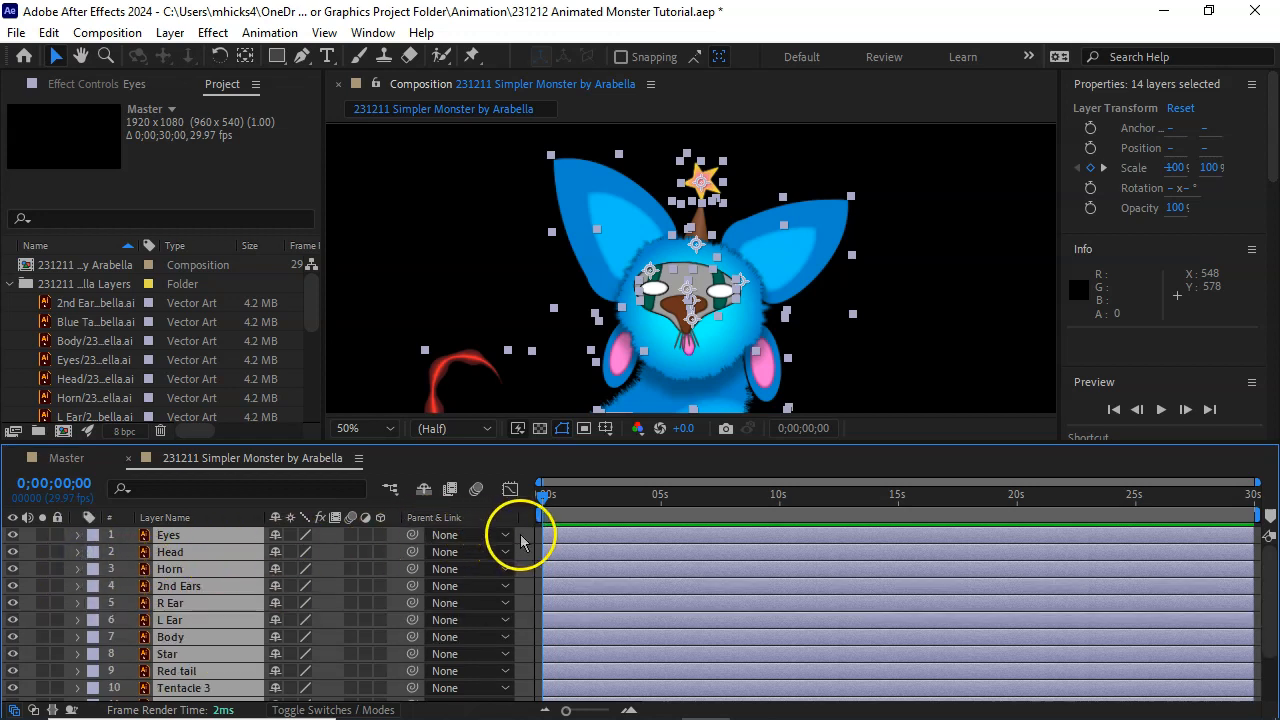
pyautogui.click(522, 540)
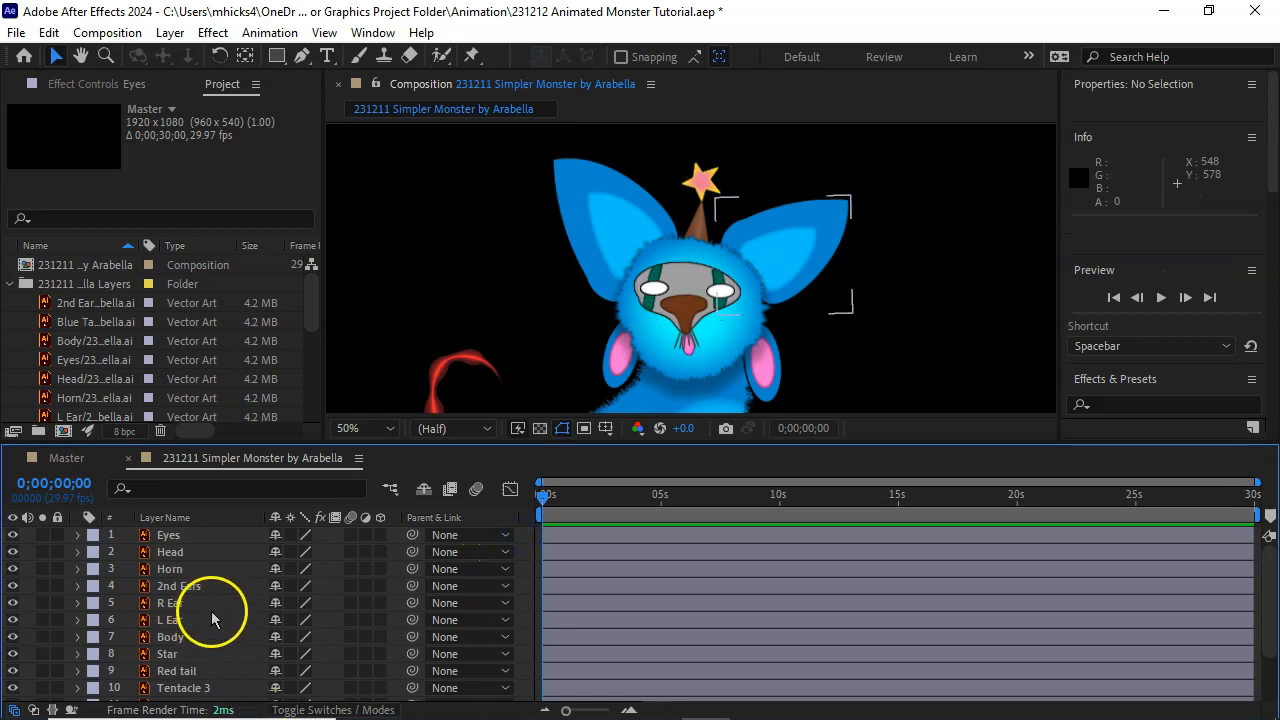
# Show only the Head layer's Rotation property and parent the Eyes layer to Head with the pick whip
pyautogui.click(200, 537)
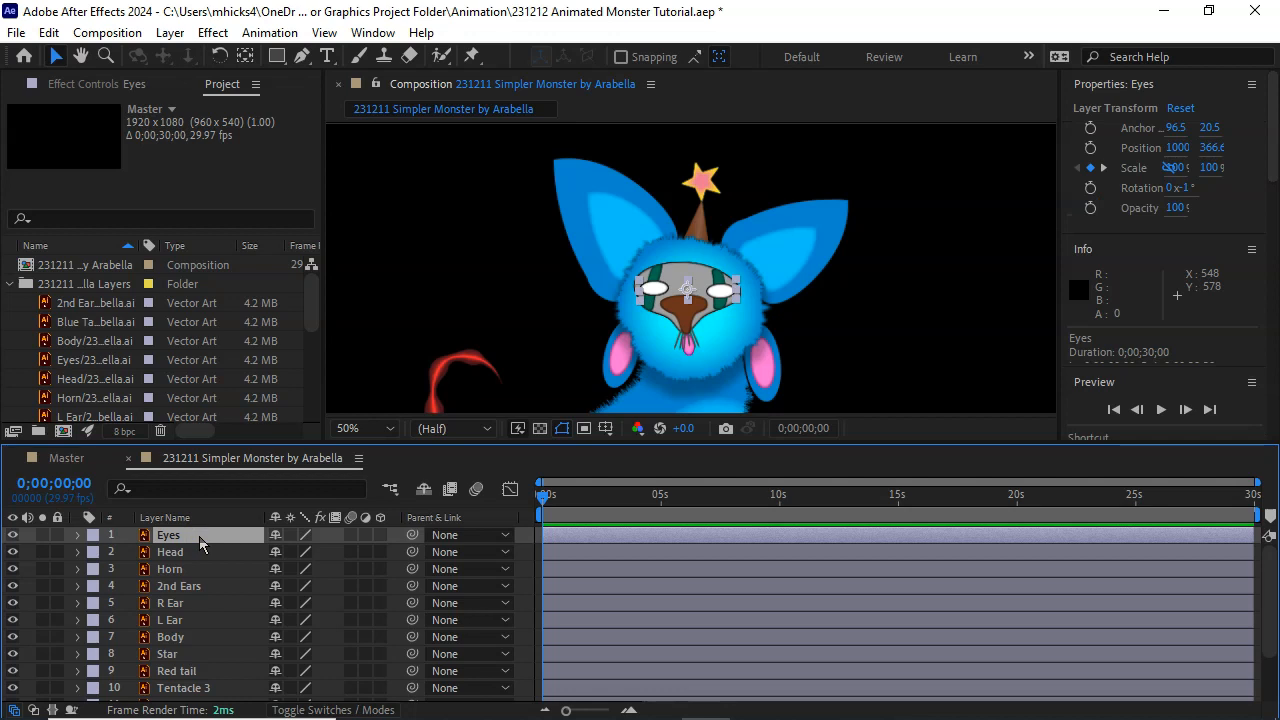
pyautogui.click(200, 552)
pyautogui.press('r')
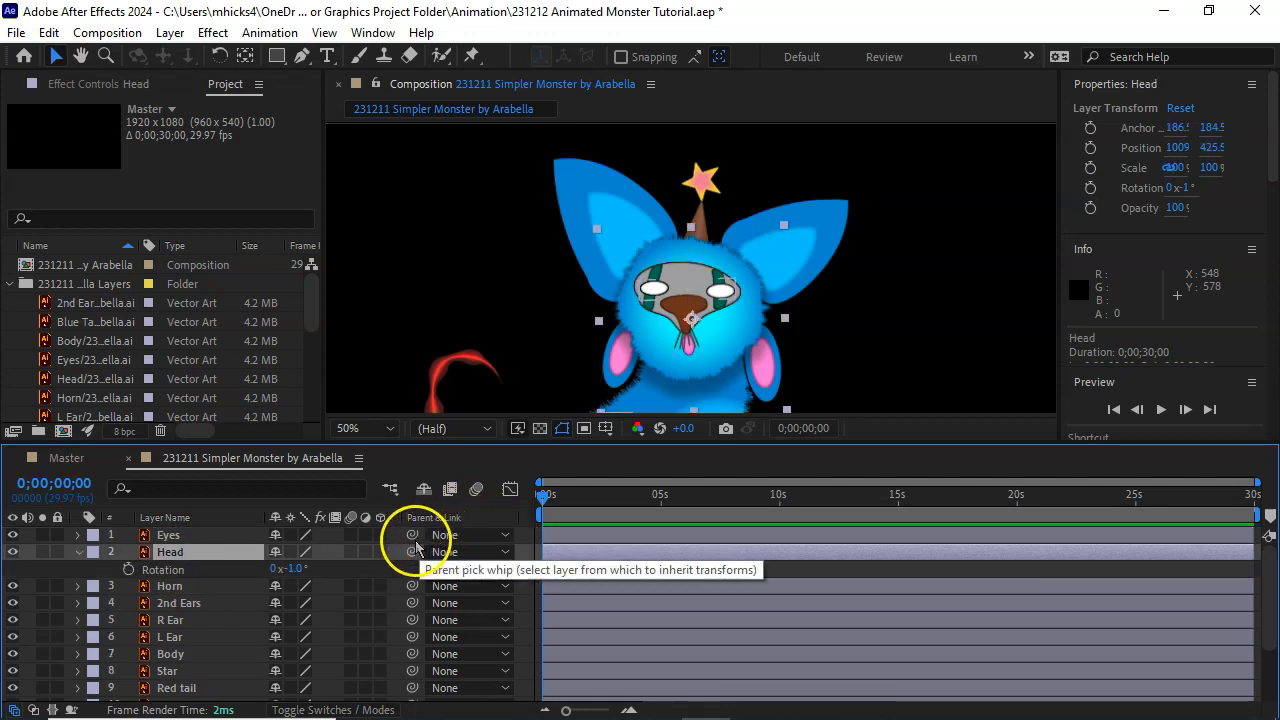
pyautogui.moveTo(405, 531); pyautogui.dragTo(168, 552)
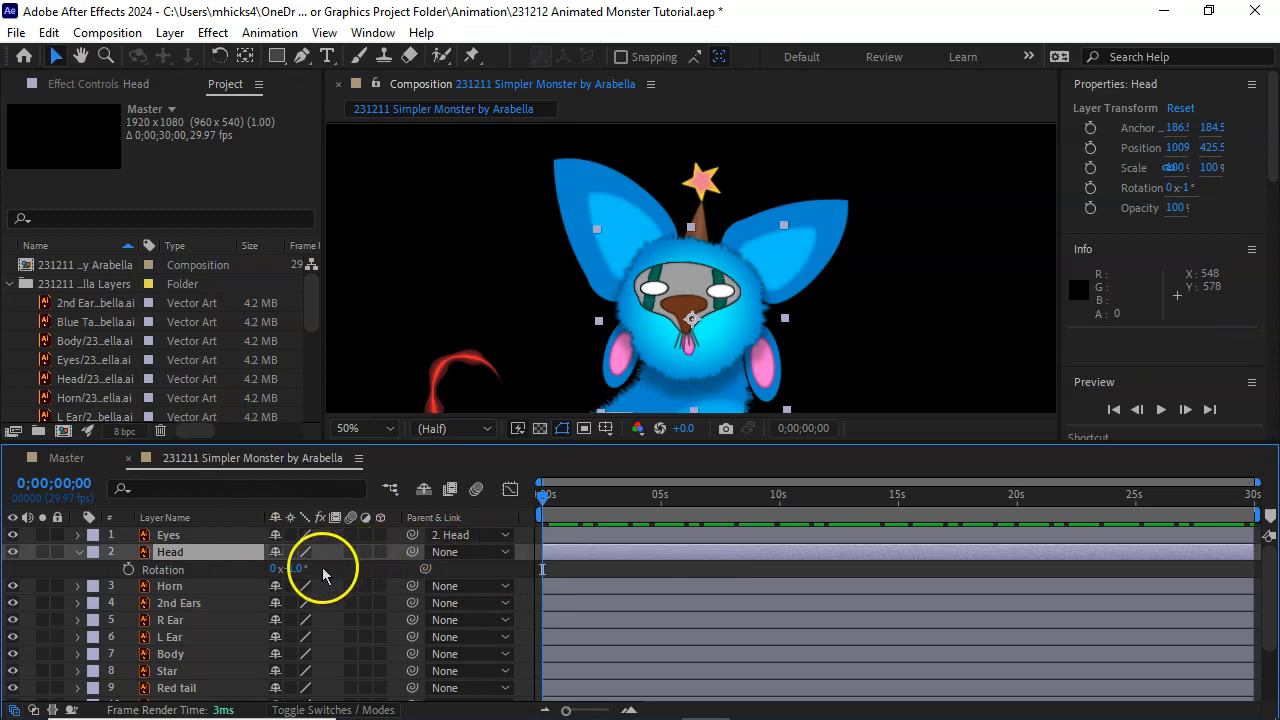
# Rotate the Head layer to 35° to test the eyes' parenting, and briefly preview the composition
pyautogui.moveTo(297, 568); pyautogui.dragTo(331, 569)
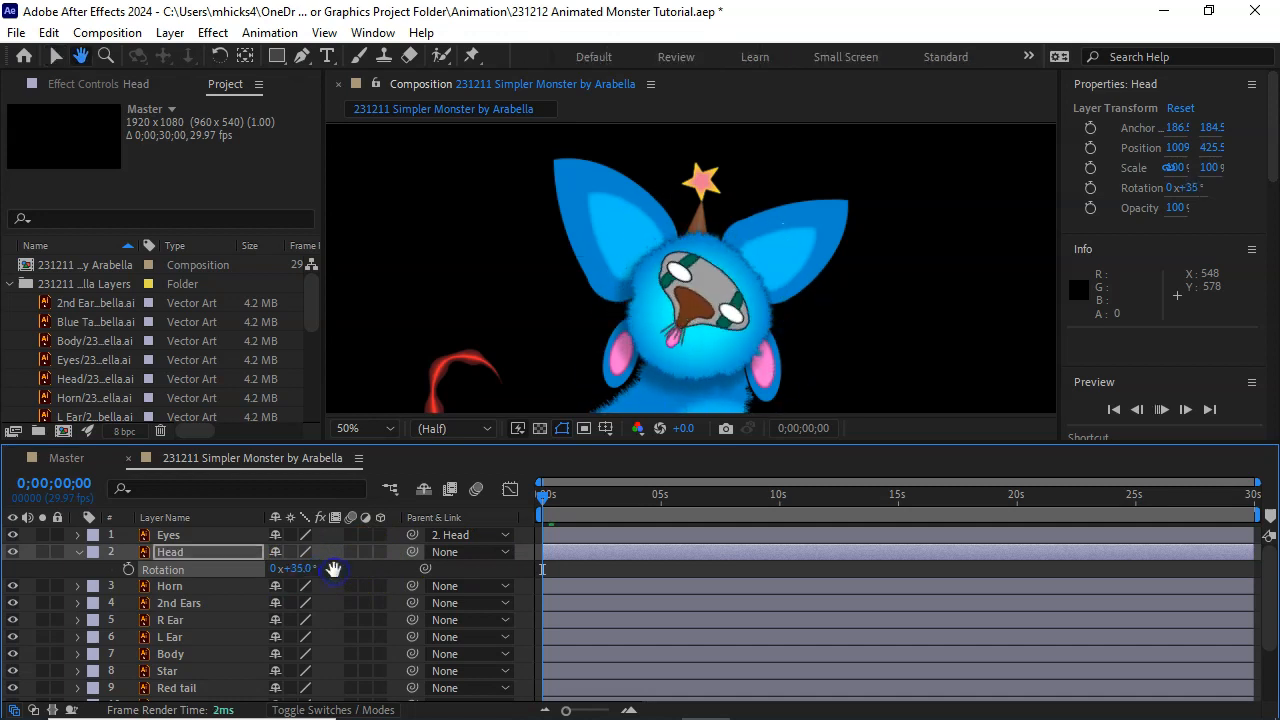
pyautogui.press('space')
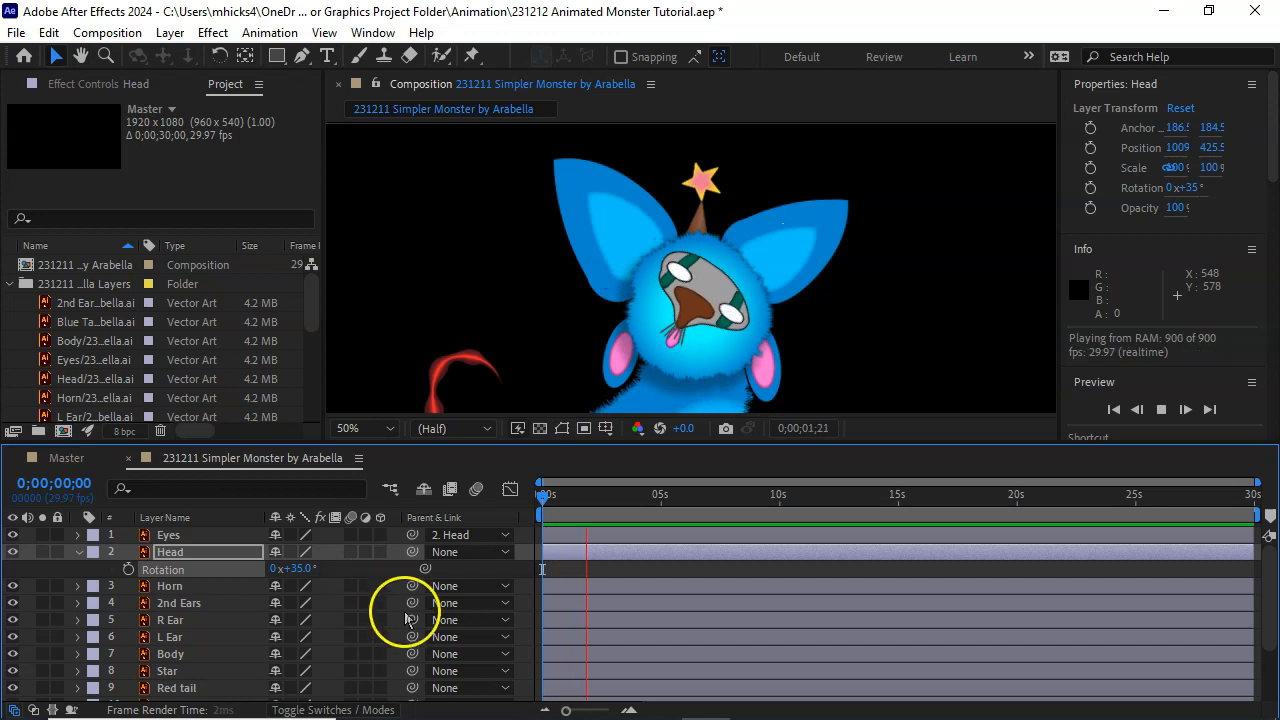
pyautogui.click(453, 505)
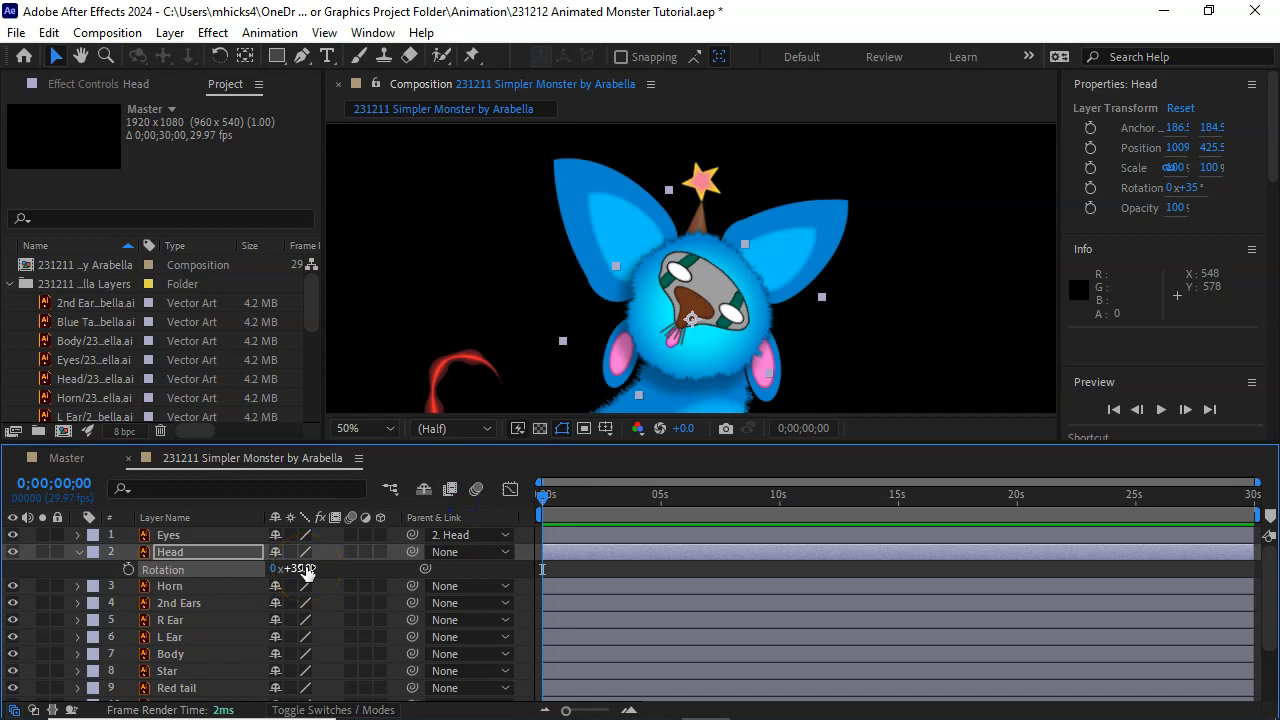
# Set the Head layer's rotation to 0° and deselect the layer
pyautogui.write('0')
pyautogui.press('Return')
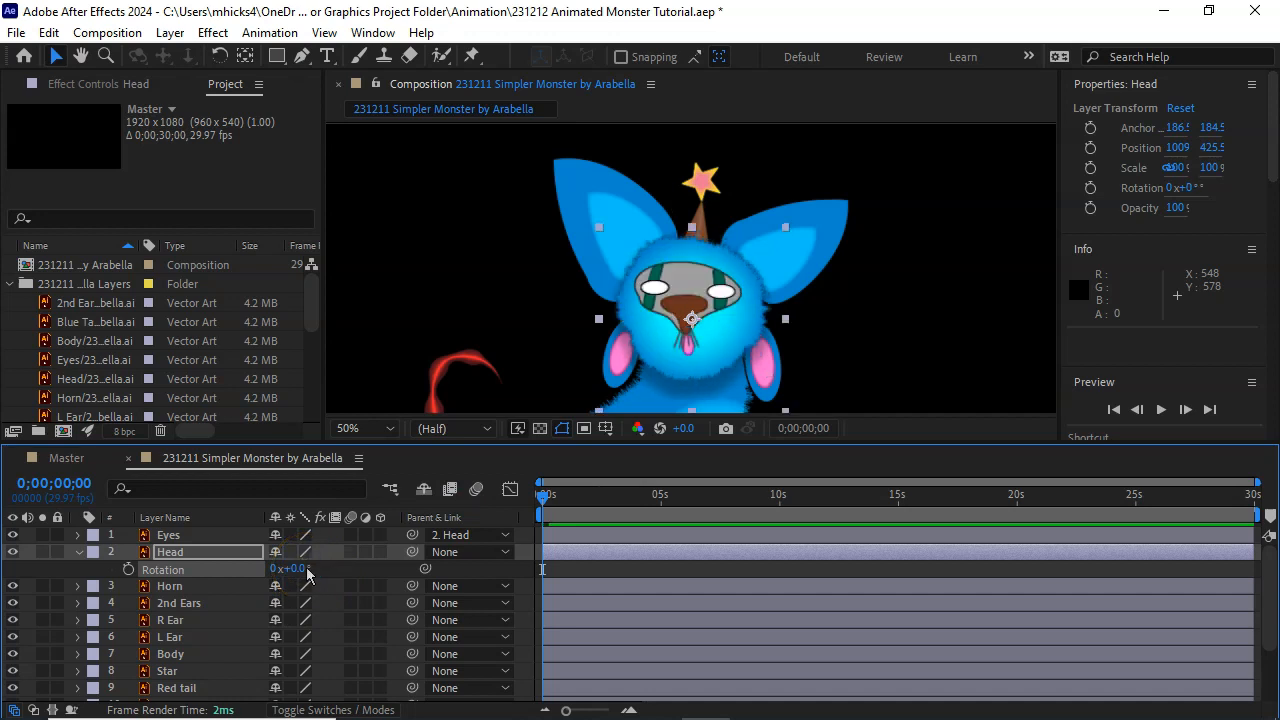
pyautogui.moveTo(304, 572); pyautogui.dragTo(300, 571)
pyautogui.click(368, 570)
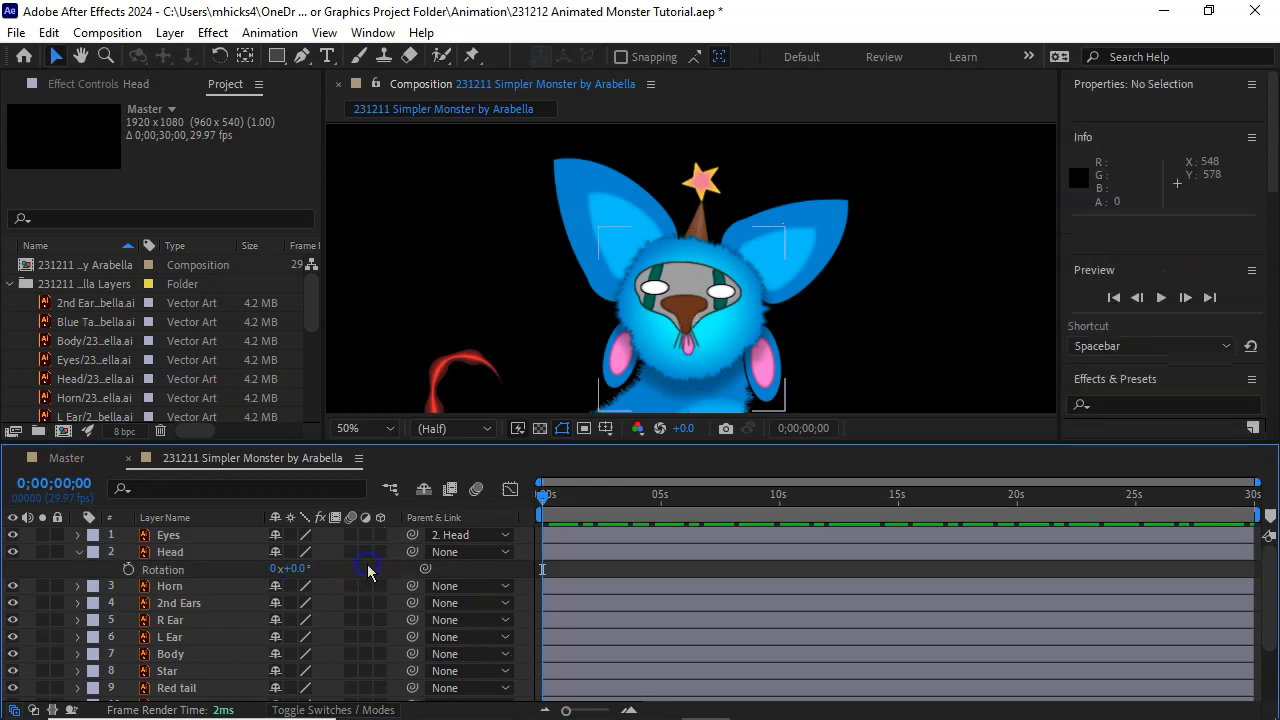
# Parent the Horn, 2nd Ears, R Ear and L Ear layers together to the Head layer
pyautogui.click(199, 588)
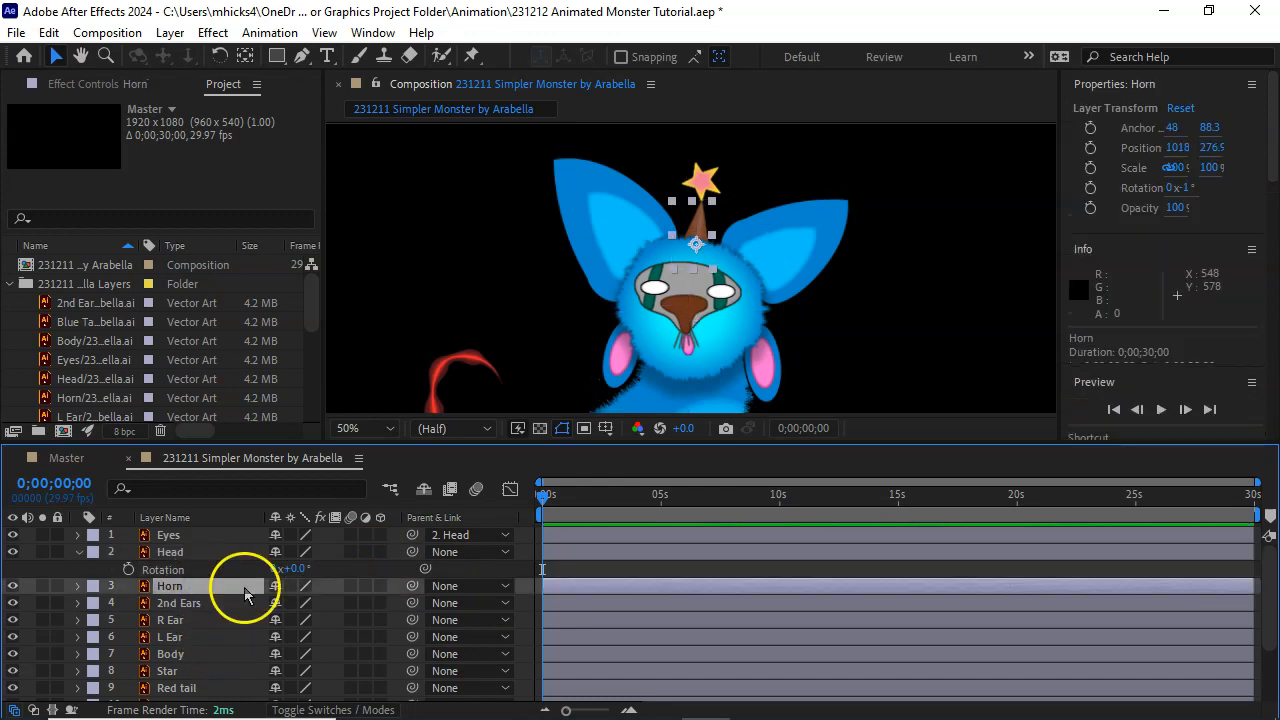
pyautogui.keyDown('ctrl'); pyautogui.click(208, 604); pyautogui.keyUp('ctrl')
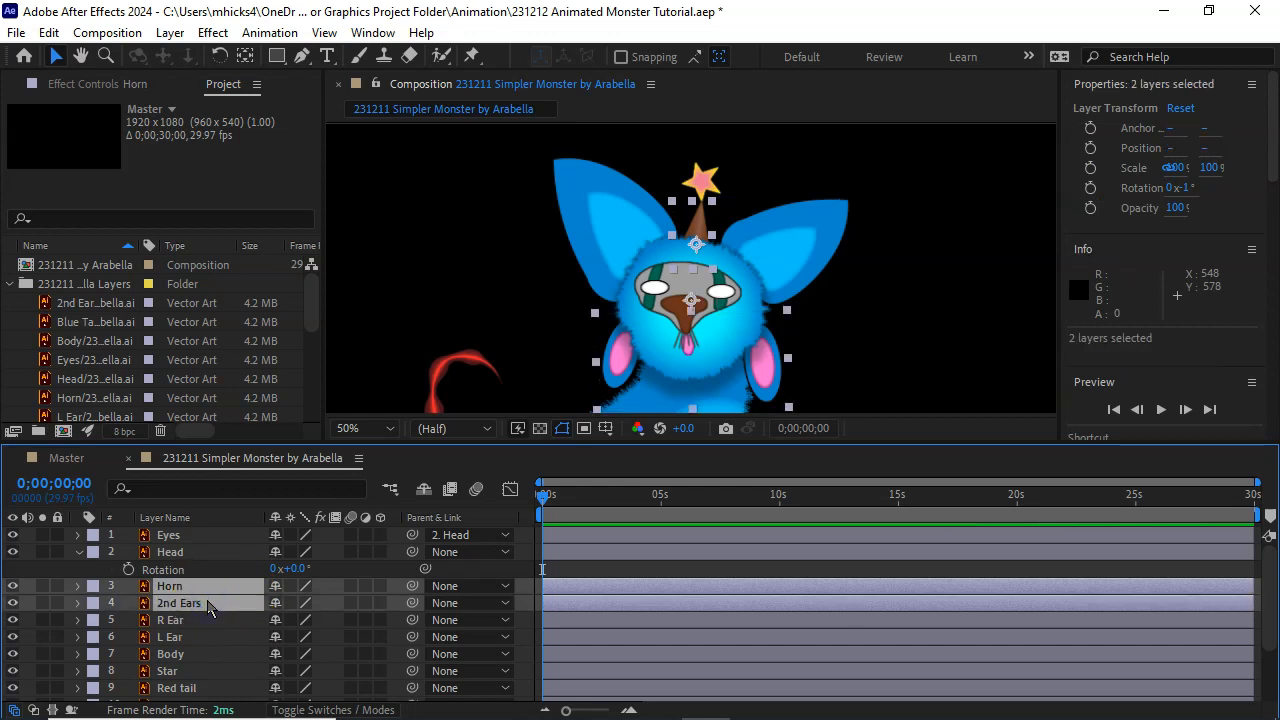
pyautogui.keyDown('ctrl'); pyautogui.click(203, 622); pyautogui.keyUp('ctrl')
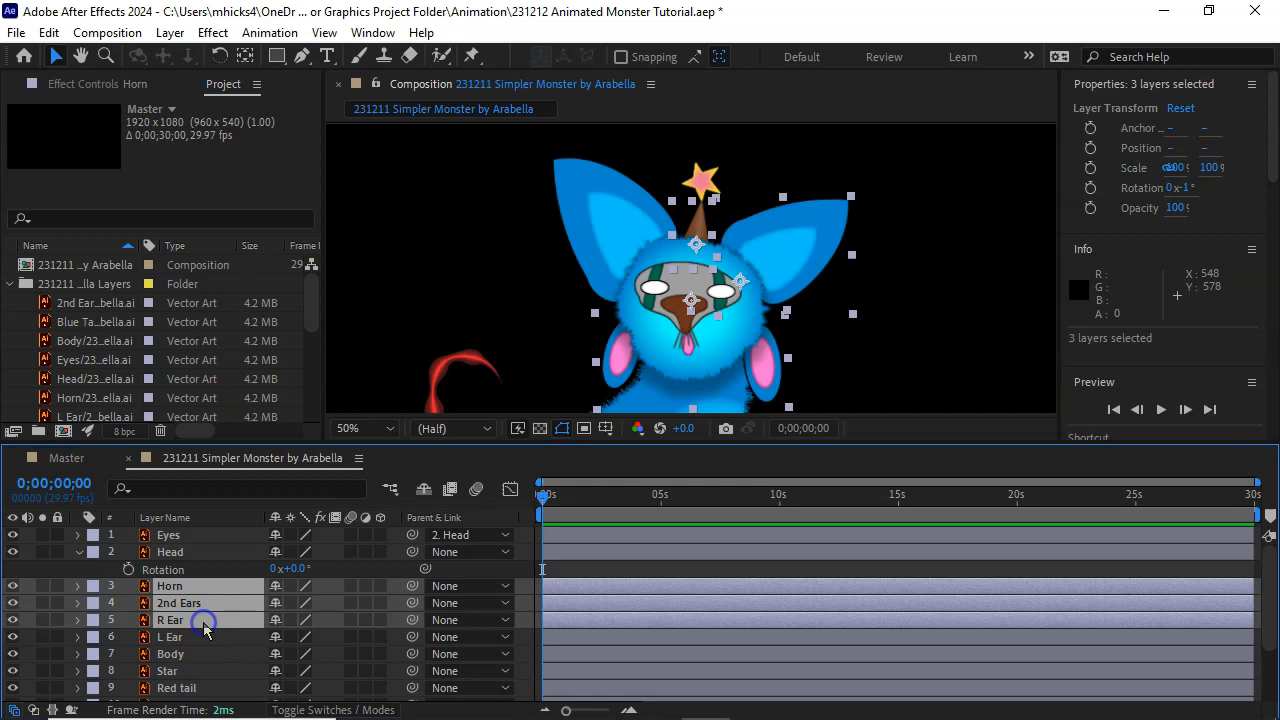
pyautogui.keyDown('ctrl'); pyautogui.click(201, 640); pyautogui.keyUp('ctrl')
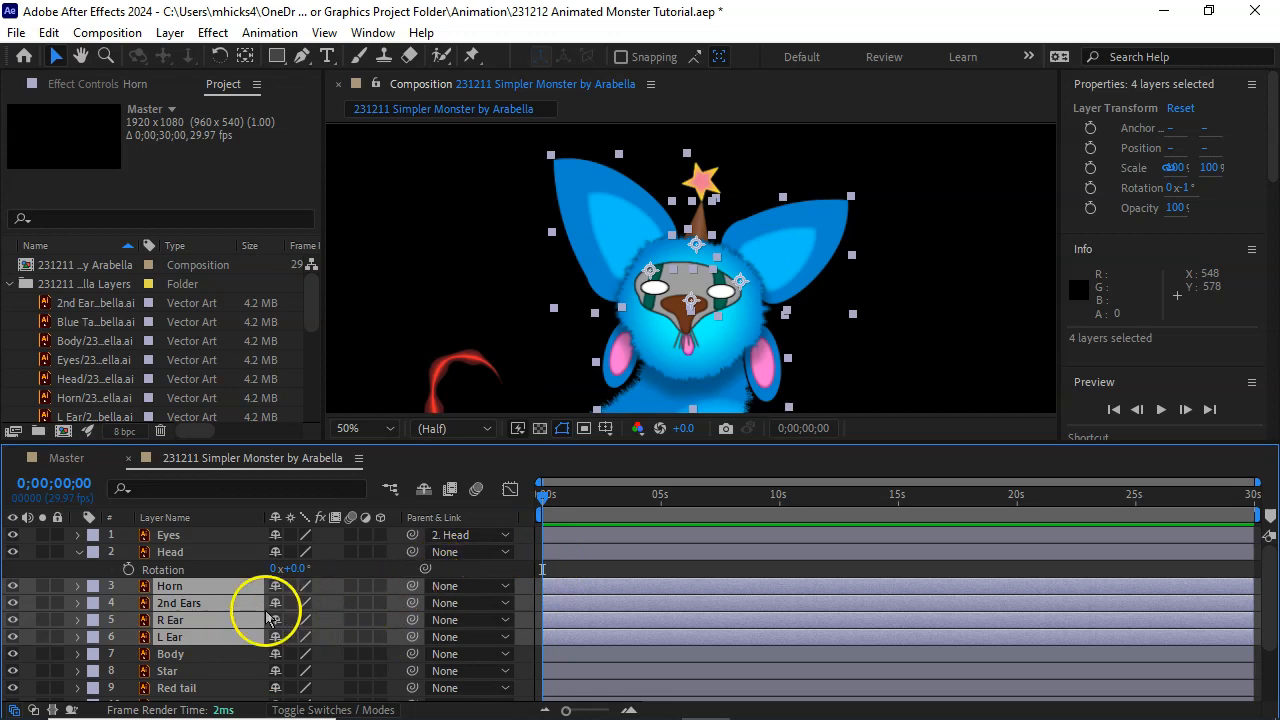
pyautogui.click(507, 587)
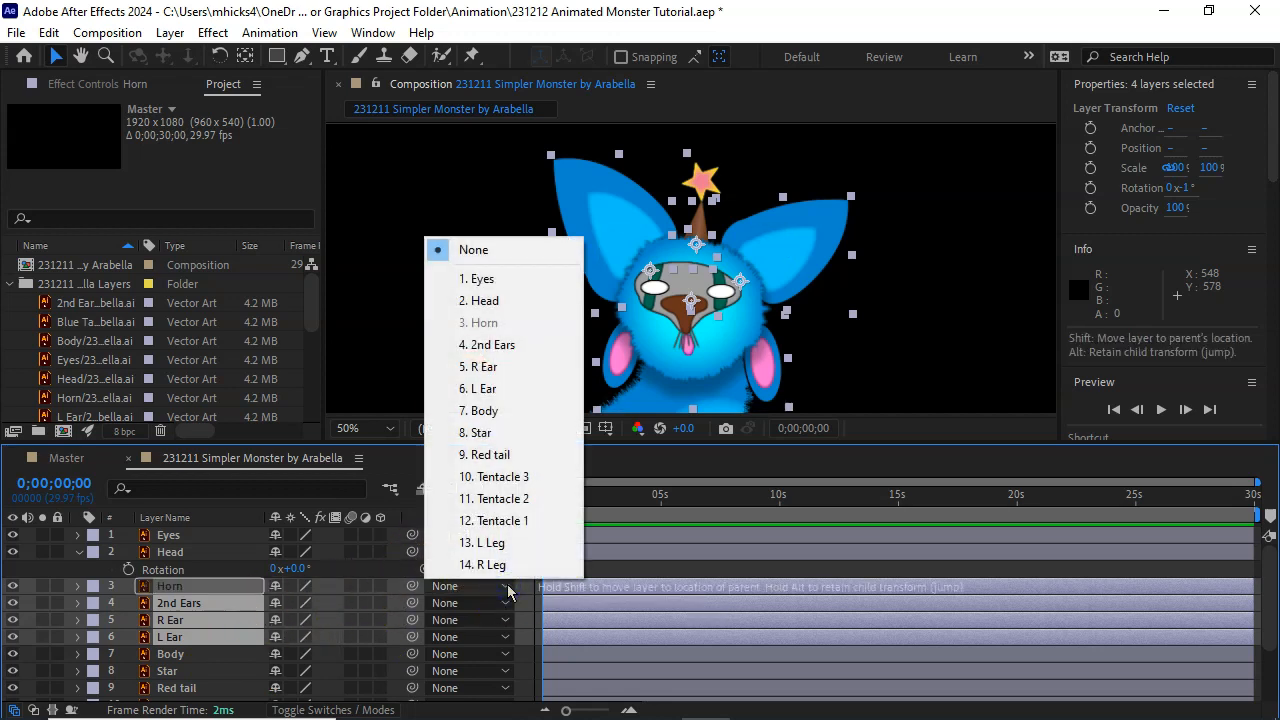
pyautogui.click(522, 300)
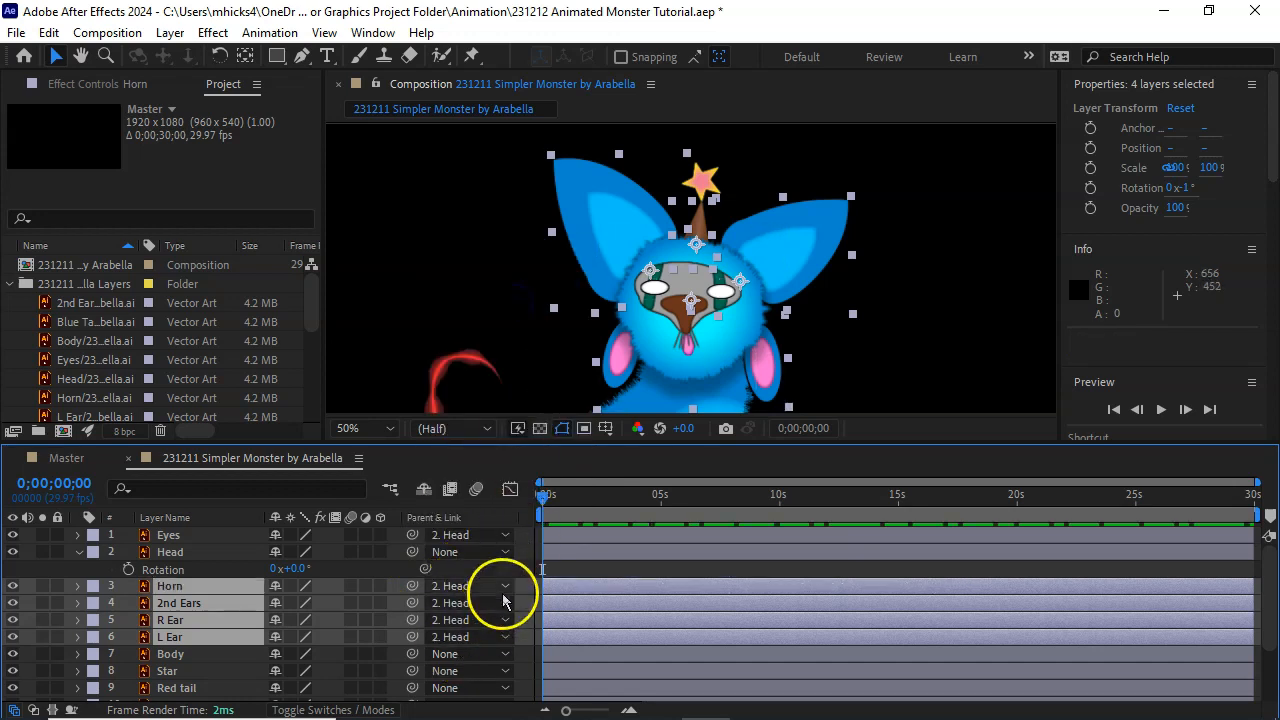
# Try rotating the Head layer to test the horn and ear parenting, and undo the rotation
pyautogui.moveTo(300, 567)
pyautogui.mouseDown()
pyautogui.moveTo(334, 563)
pyautogui.moveTo(288, 568)
pyautogui.moveTo(305, 580)
pyautogui.mouseUp()
pyautogui.hotkey('ctrl', 'z')
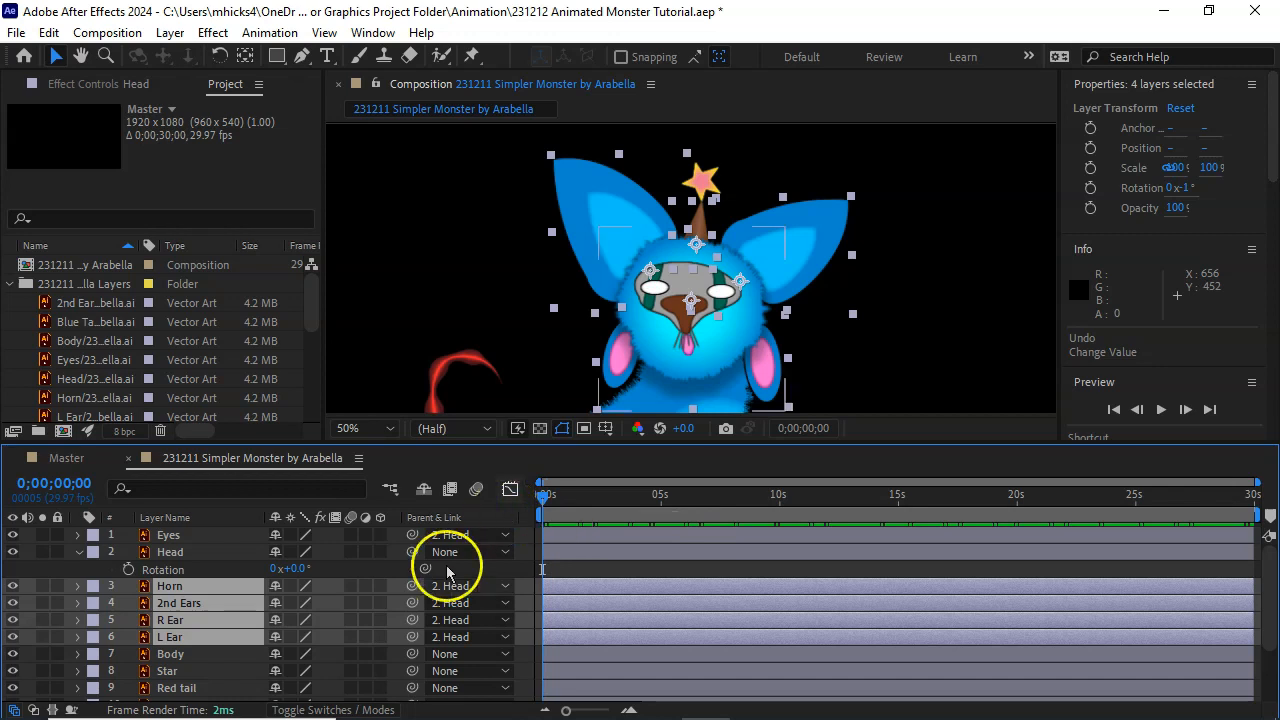
# Parent the Star layer to the Horn layer and rotate the Head layer to -8° to test the hierarchy
pyautogui.click(170, 671)
pyautogui.click(506, 672)
pyautogui.click(511, 409)
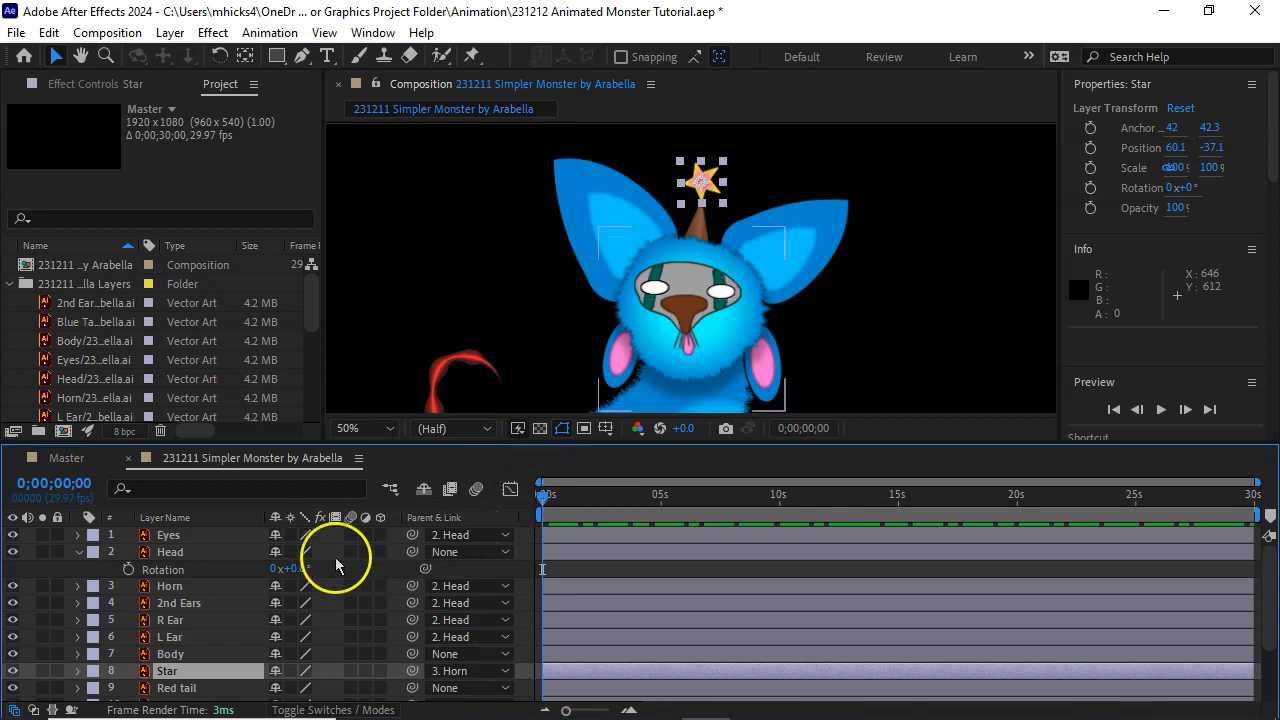
pyautogui.moveTo(290, 568)
pyautogui.mouseDown()
pyautogui.moveTo(323, 566)
pyautogui.moveTo(294, 570)
pyautogui.mouseUp()
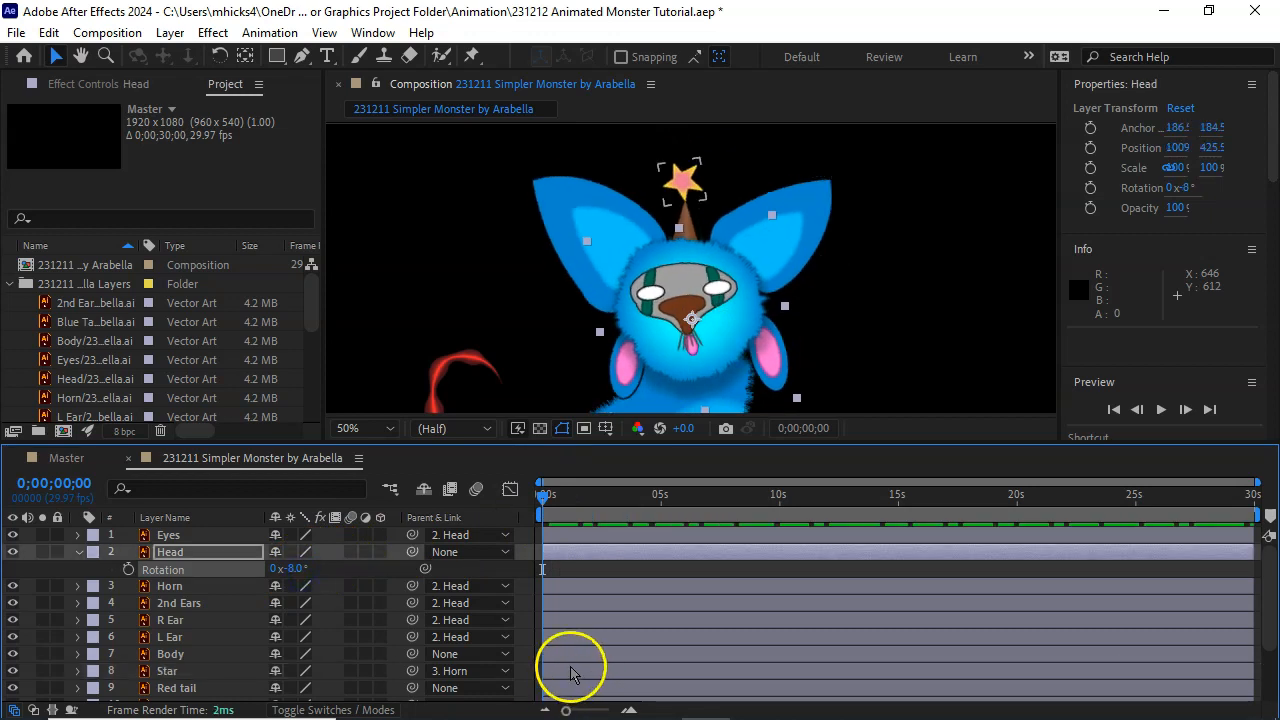
# Try moving the horn down into the head in the composition view, and undo the move
pyautogui.click(219, 587)
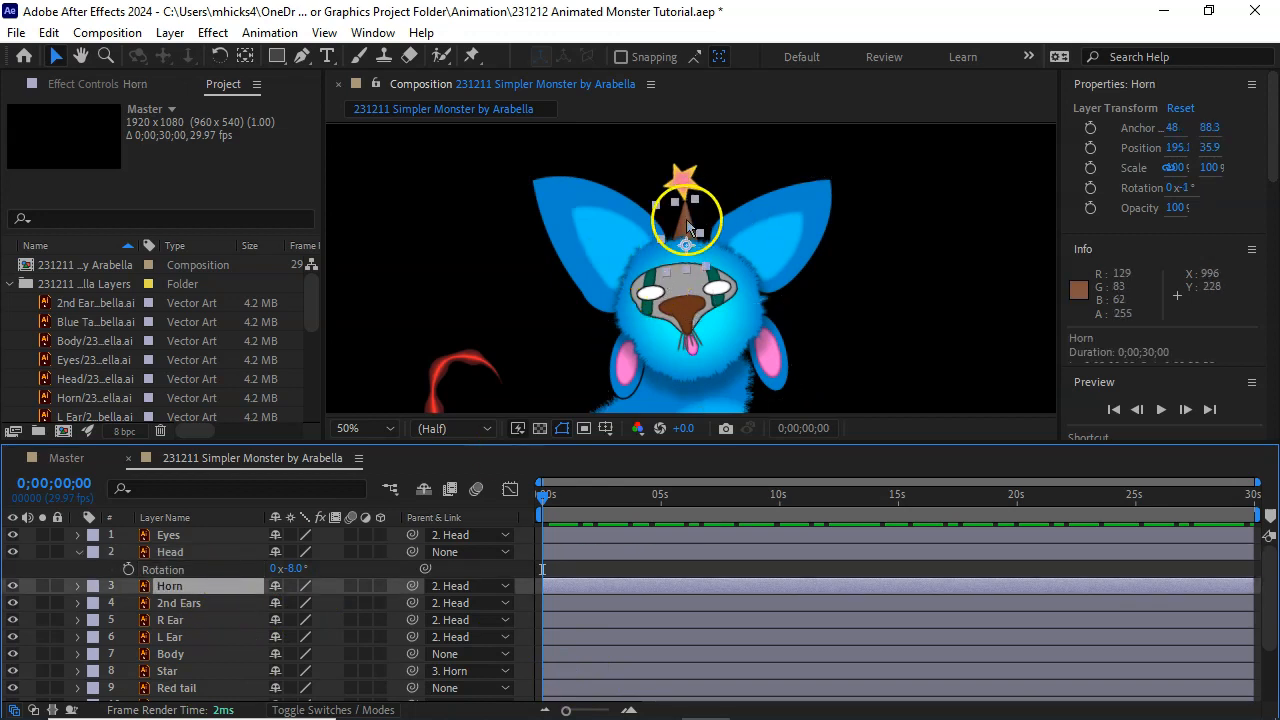
pyautogui.moveTo(684, 217); pyautogui.dragTo(682, 243)
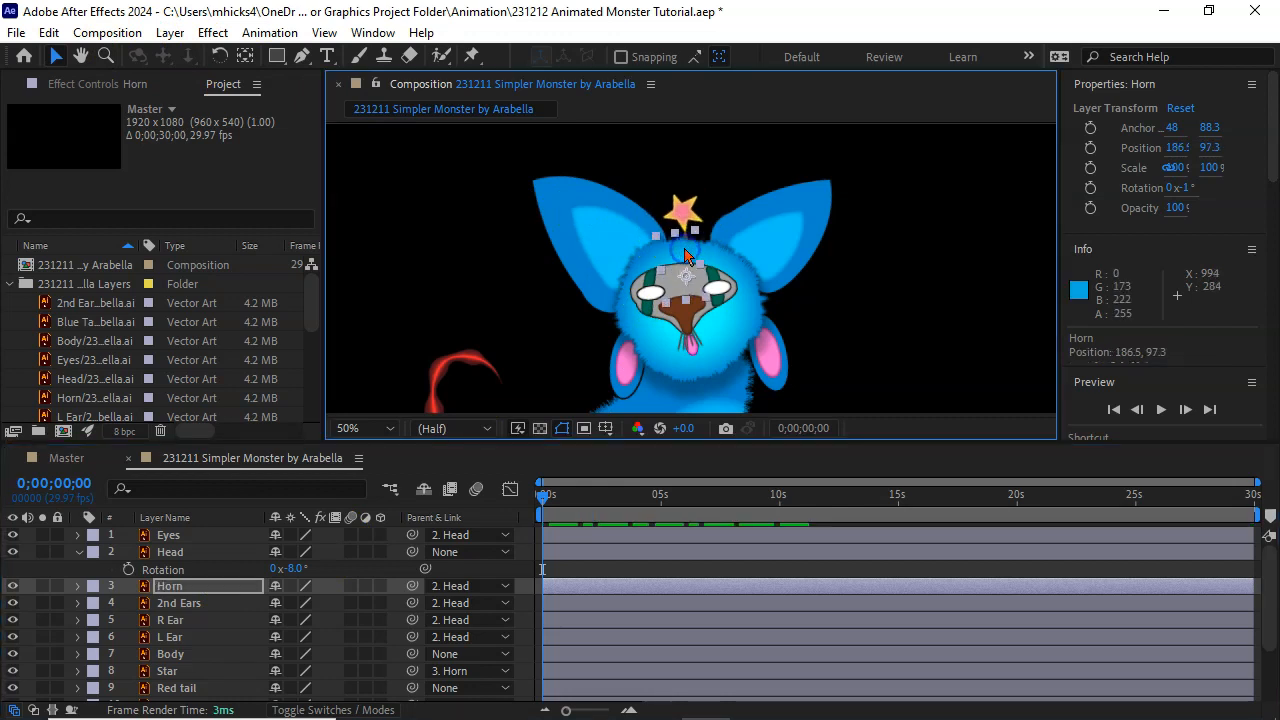
pyautogui.hotkey('ctrl', 'z')
# Lower the Horn layer into the head to position 188.2, 110.4 and add a Position keyframe at 0;00;00;00
pyautogui.press('p')
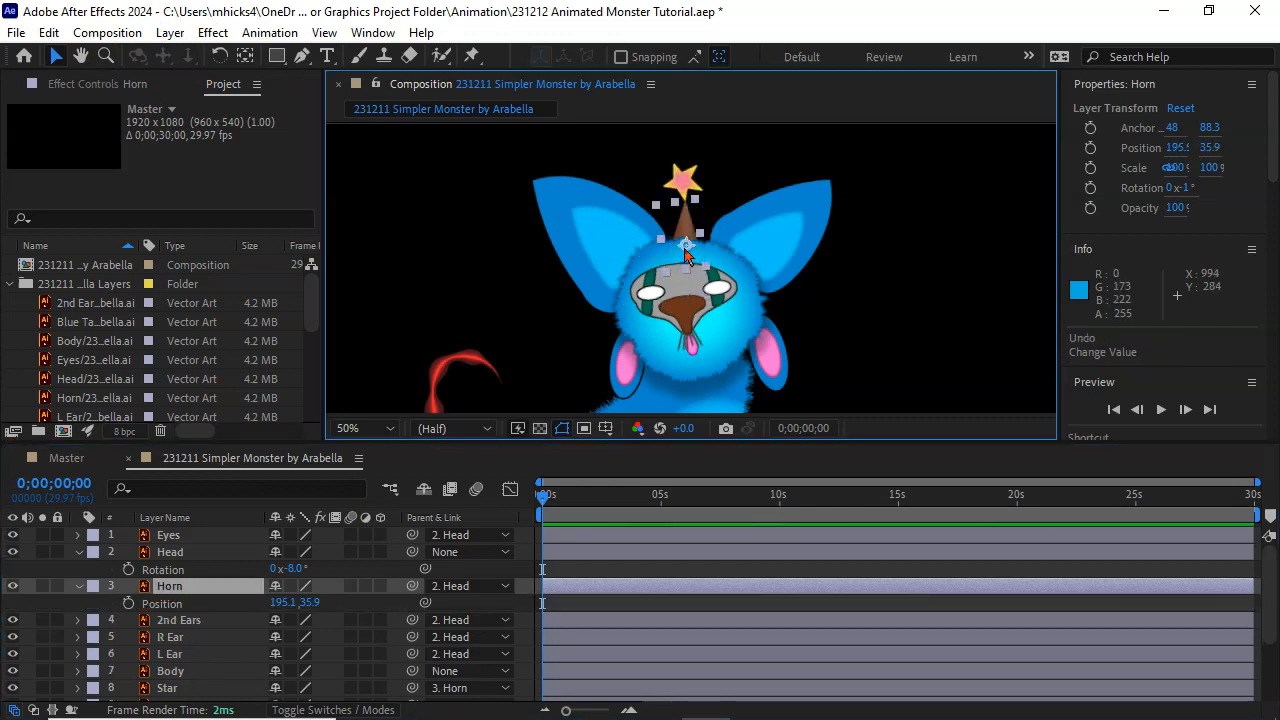
pyautogui.moveTo(662, 203); pyautogui.dragTo(660, 219)
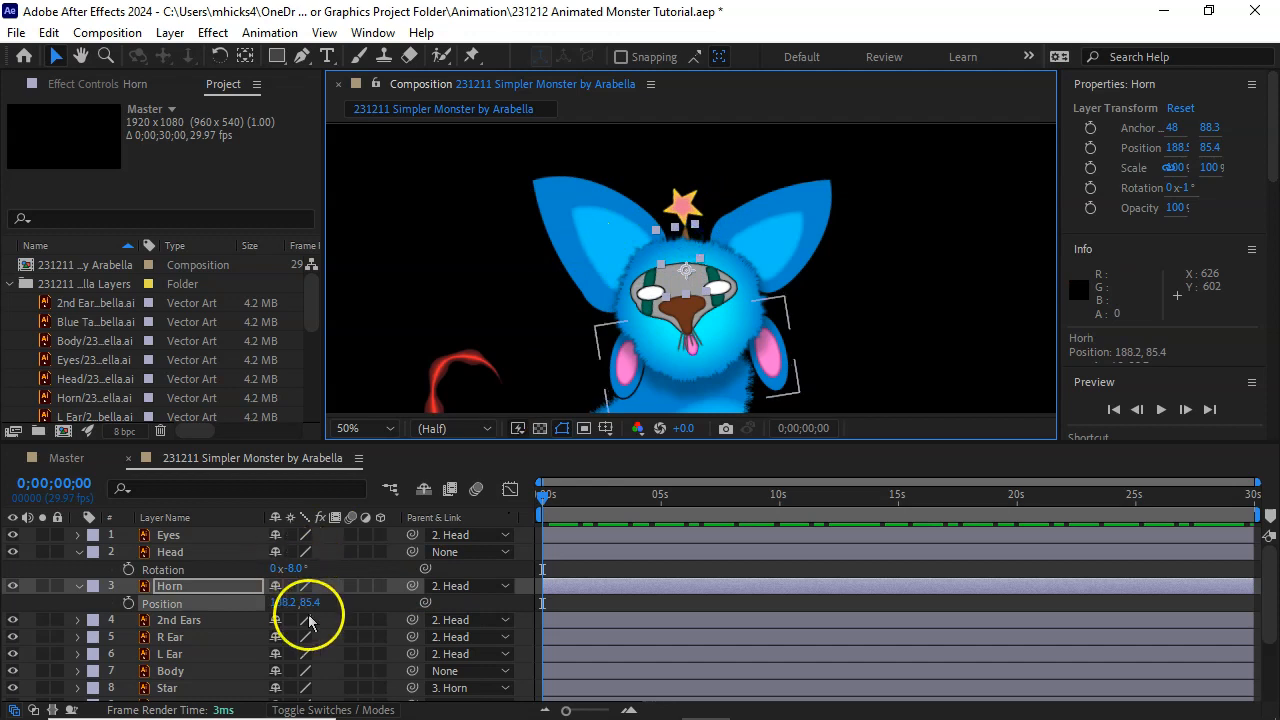
pyautogui.moveTo(313, 603); pyautogui.dragTo(327, 610)
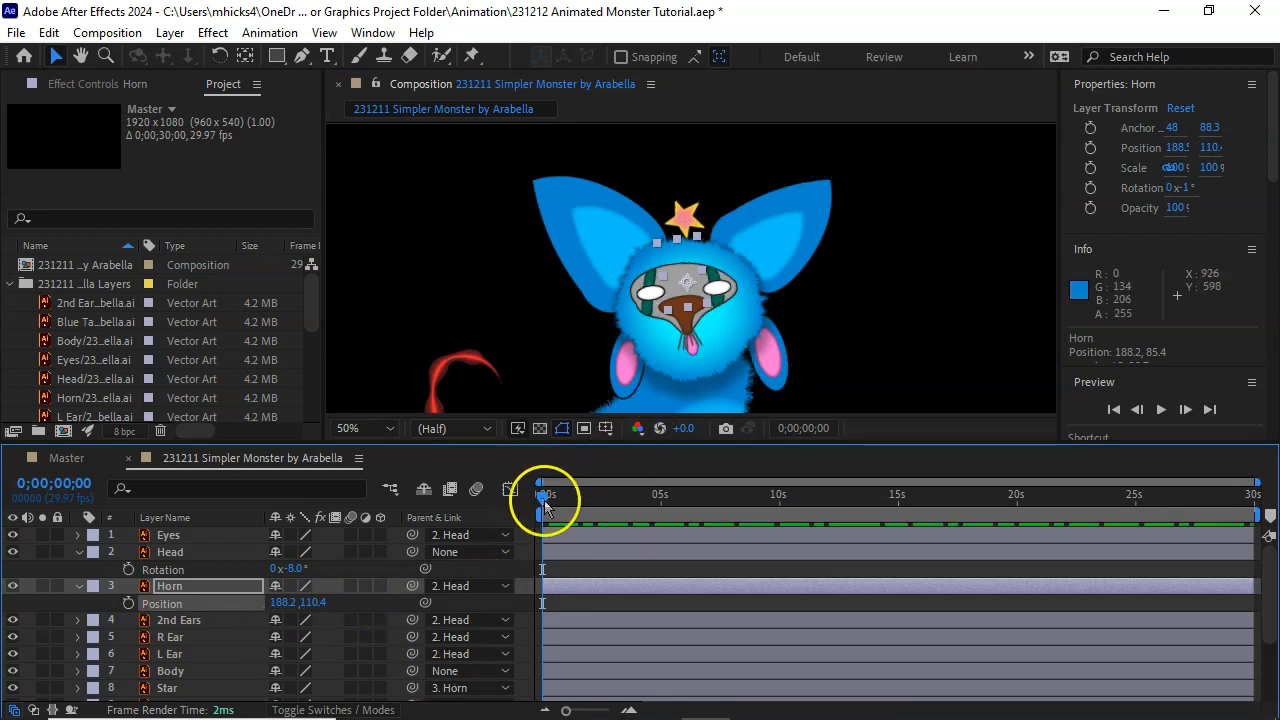
pyautogui.click(127, 605)
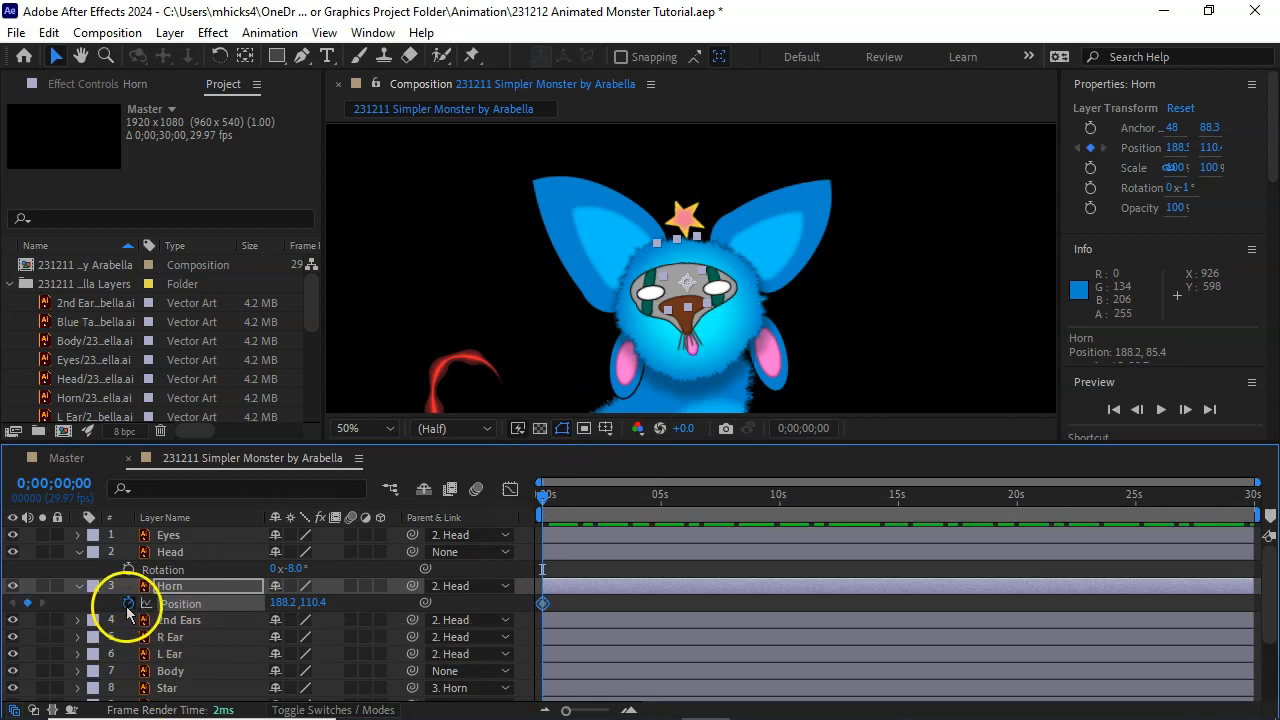
# Move the Horn layer's first Position keyframe from the start of the timeline to 0;00;02;15
pyautogui.click(545, 500)
pyautogui.moveTo(545, 500); pyautogui.dragTo(587, 501)
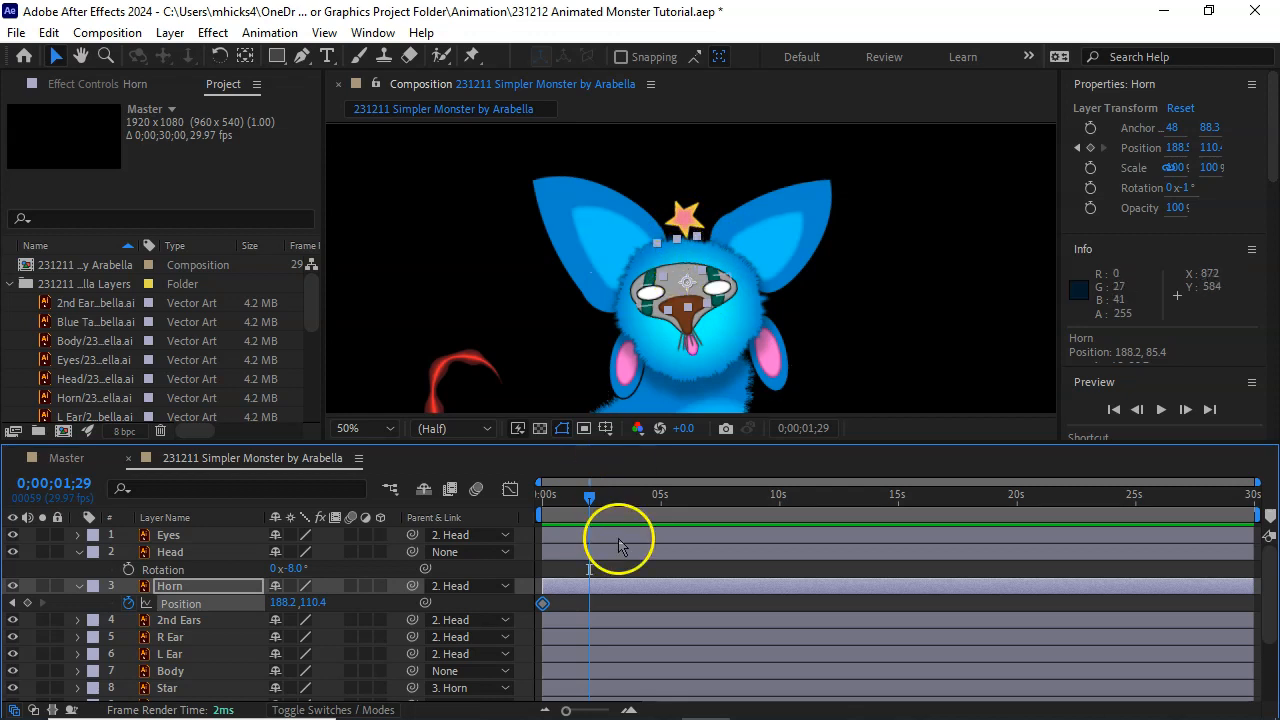
pyautogui.moveTo(598, 500); pyautogui.dragTo(600, 500)
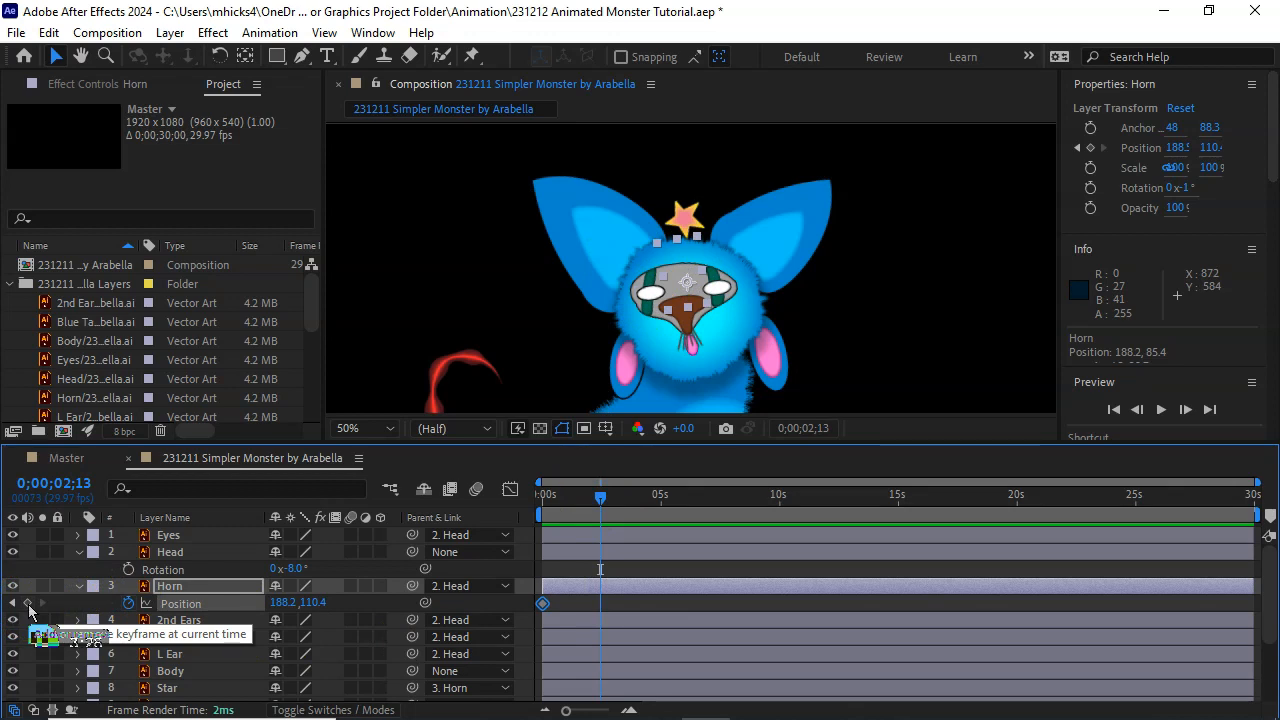
pyautogui.moveTo(543, 604); pyautogui.dragTo(590, 611)
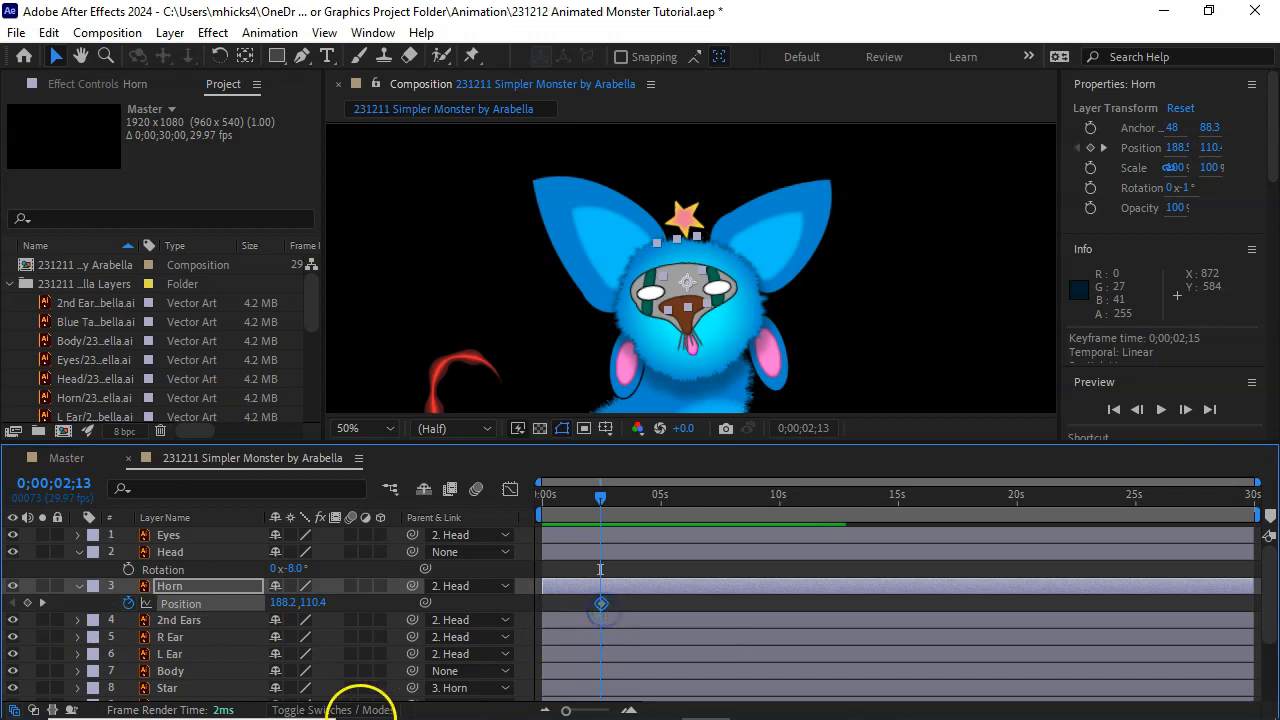
pyautogui.moveTo(615, 497); pyautogui.dragTo(576, 507)
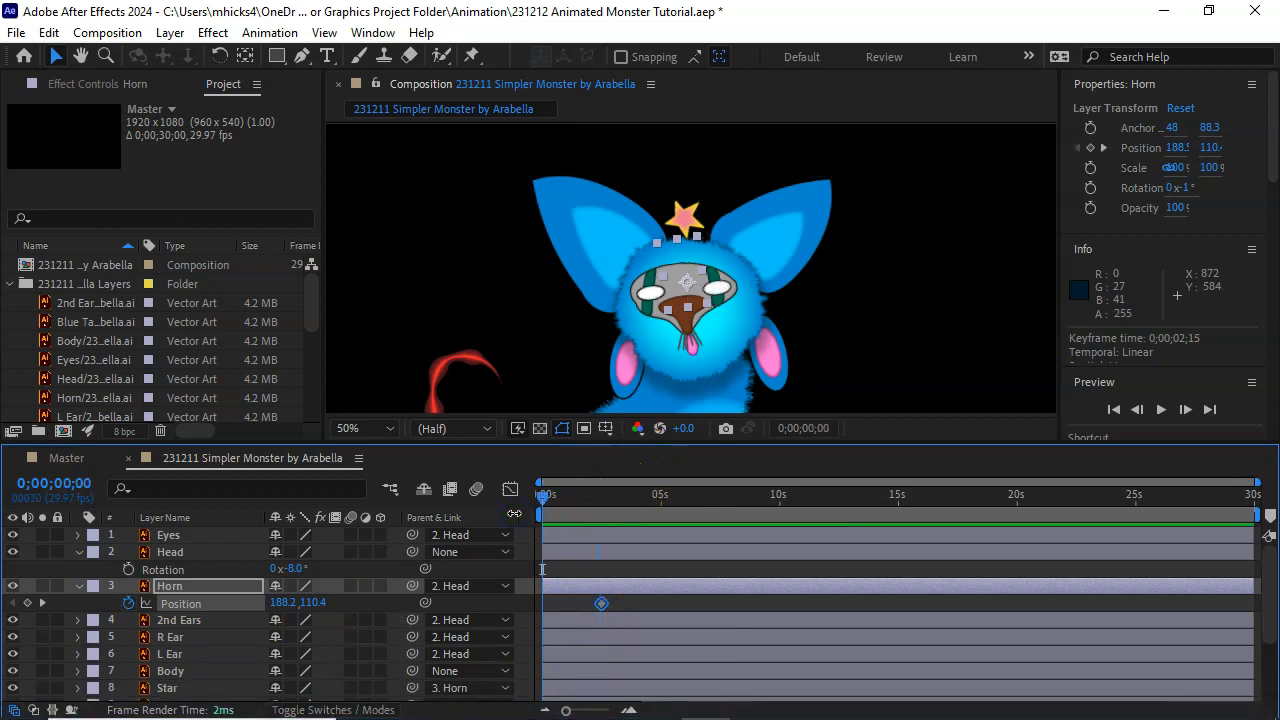
# At 0;00;04;11, raise the Horn layer out of the head to position 212.0, -9.0, adding a second Position keyframe
pyautogui.moveTo(546, 518); pyautogui.dragTo(600, 502)
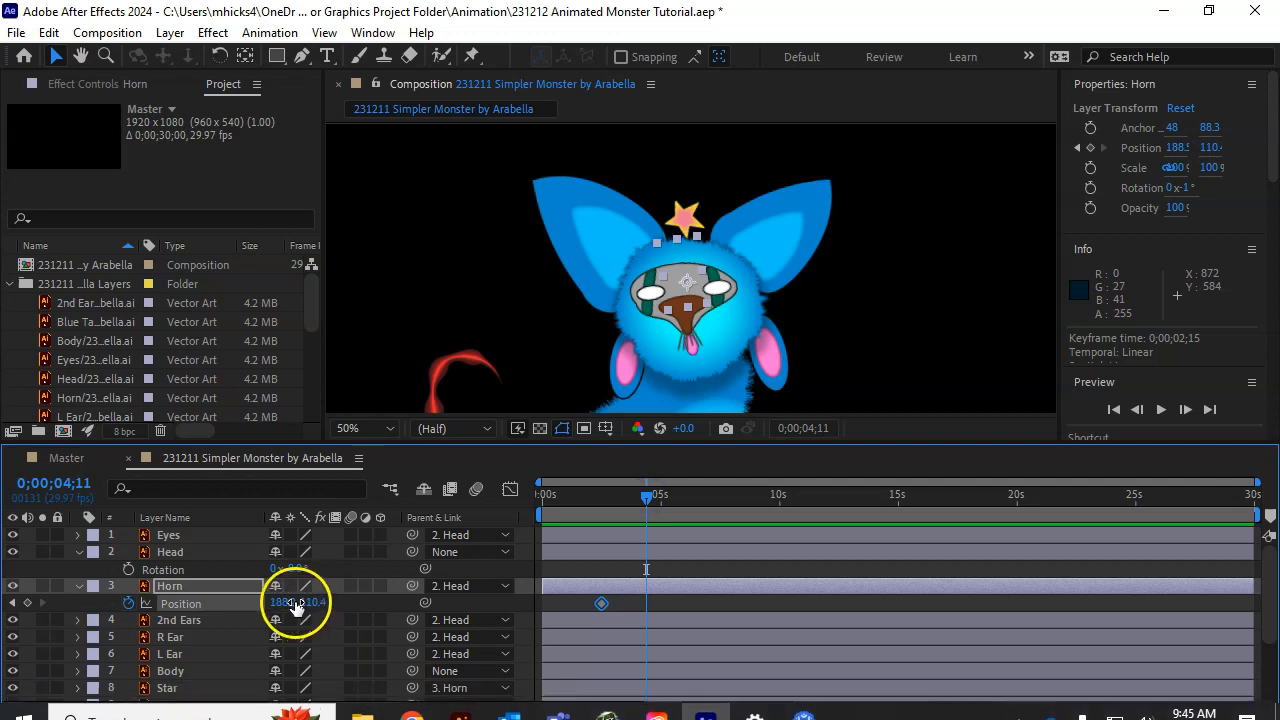
pyautogui.moveTo(288, 603); pyautogui.dragTo(148, 653)
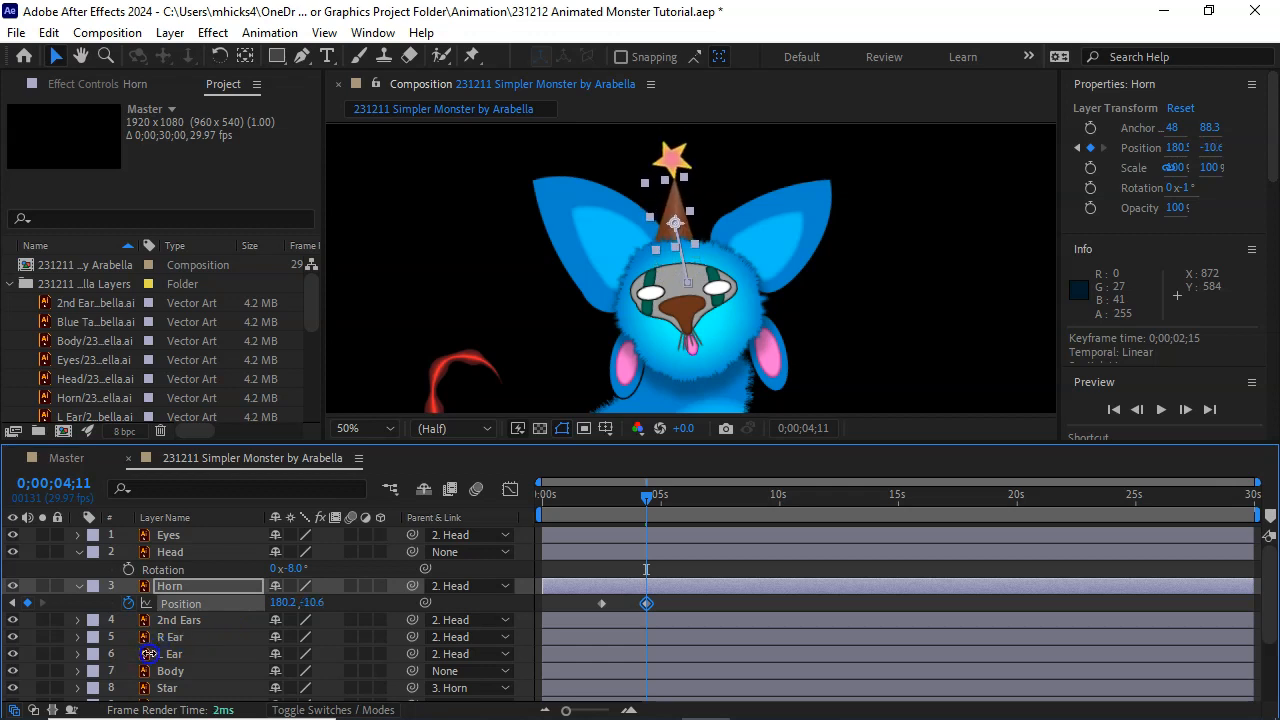
pyautogui.moveTo(276, 600); pyautogui.dragTo(291, 602)
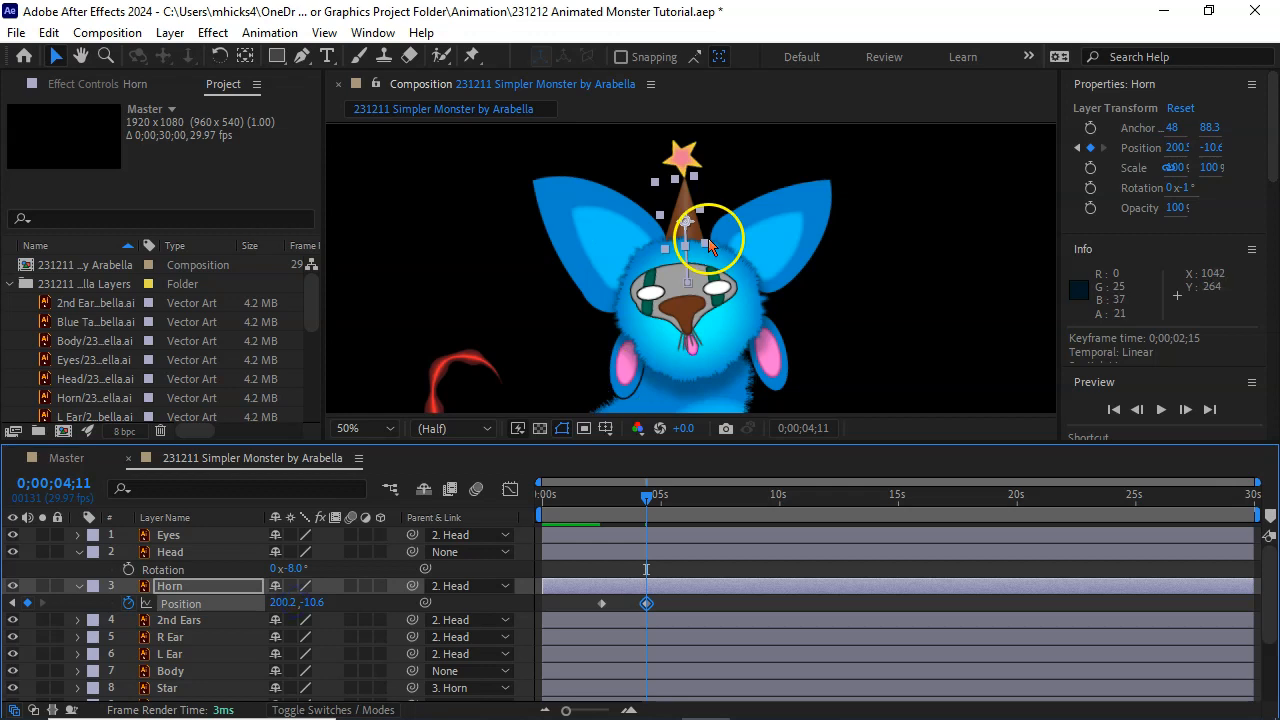
pyautogui.moveTo(672, 228); pyautogui.dragTo(680, 226)
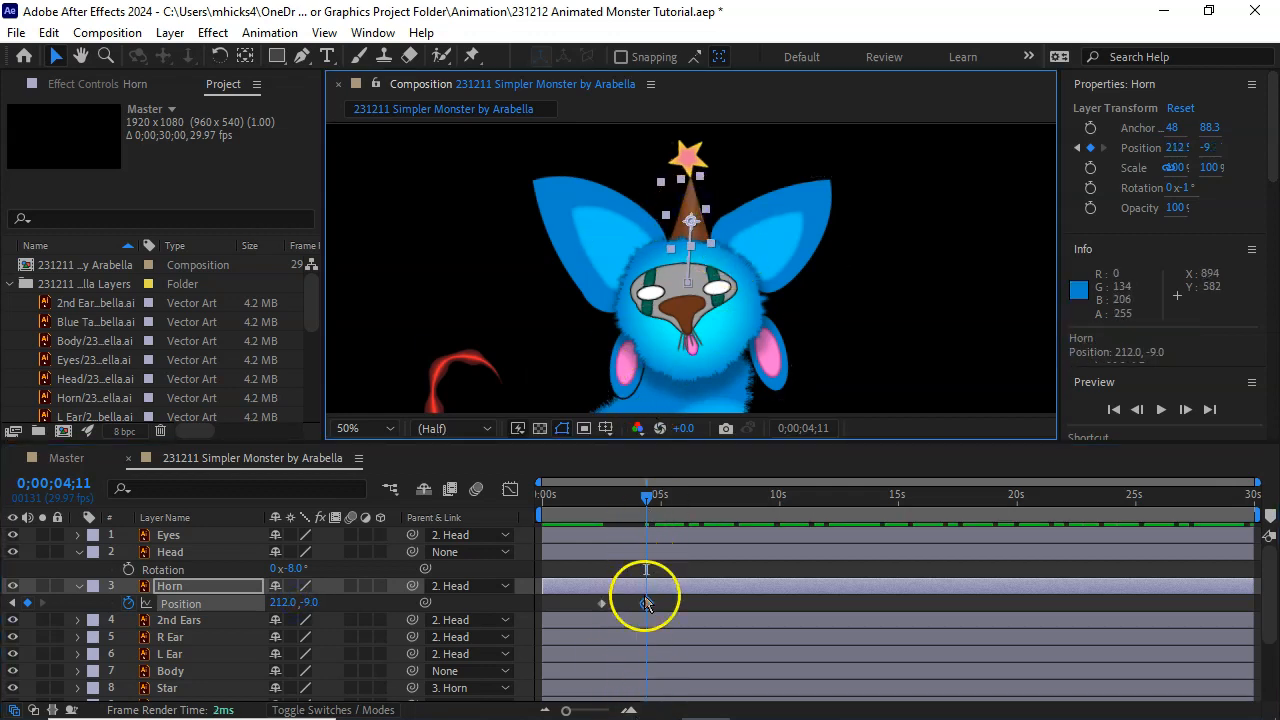
# Preview the horn's rise from the start of the composition and scrub back through it
pyautogui.moveTo(619, 499); pyautogui.dragTo(457, 533)
pyautogui.press('space')
pyautogui.press('space')
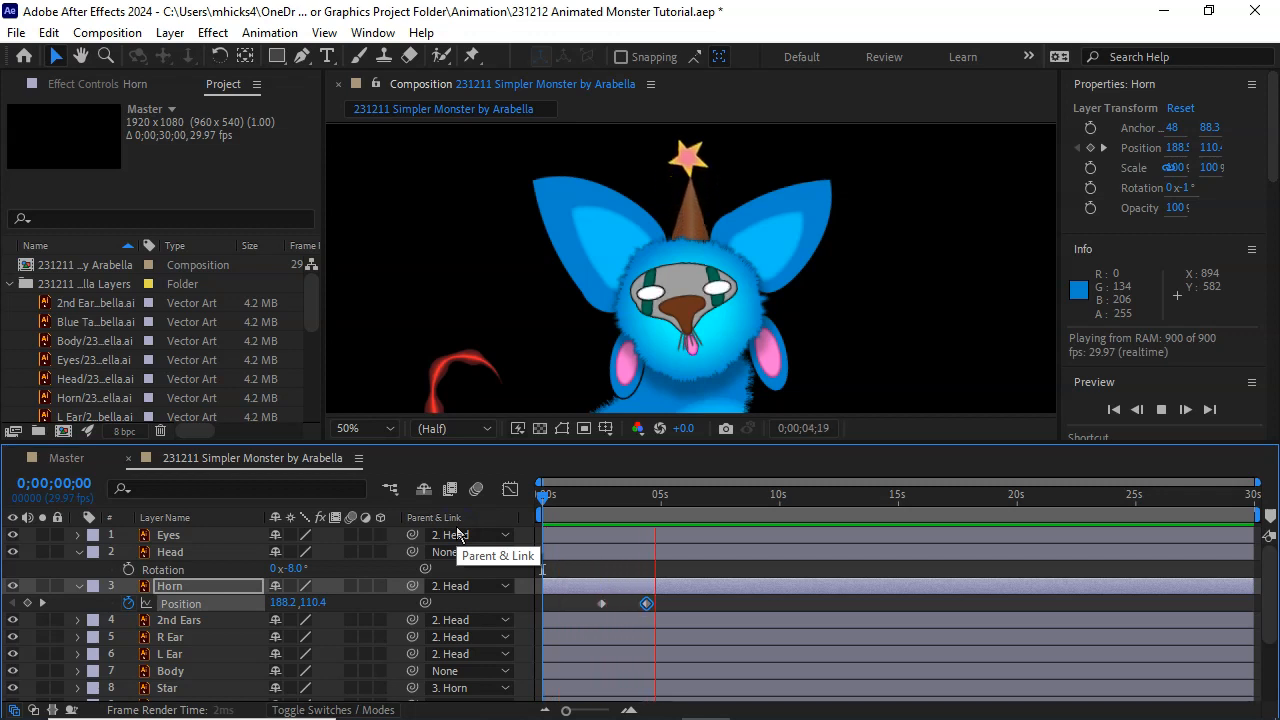
pyautogui.moveTo(680, 497); pyautogui.dragTo(543, 500)
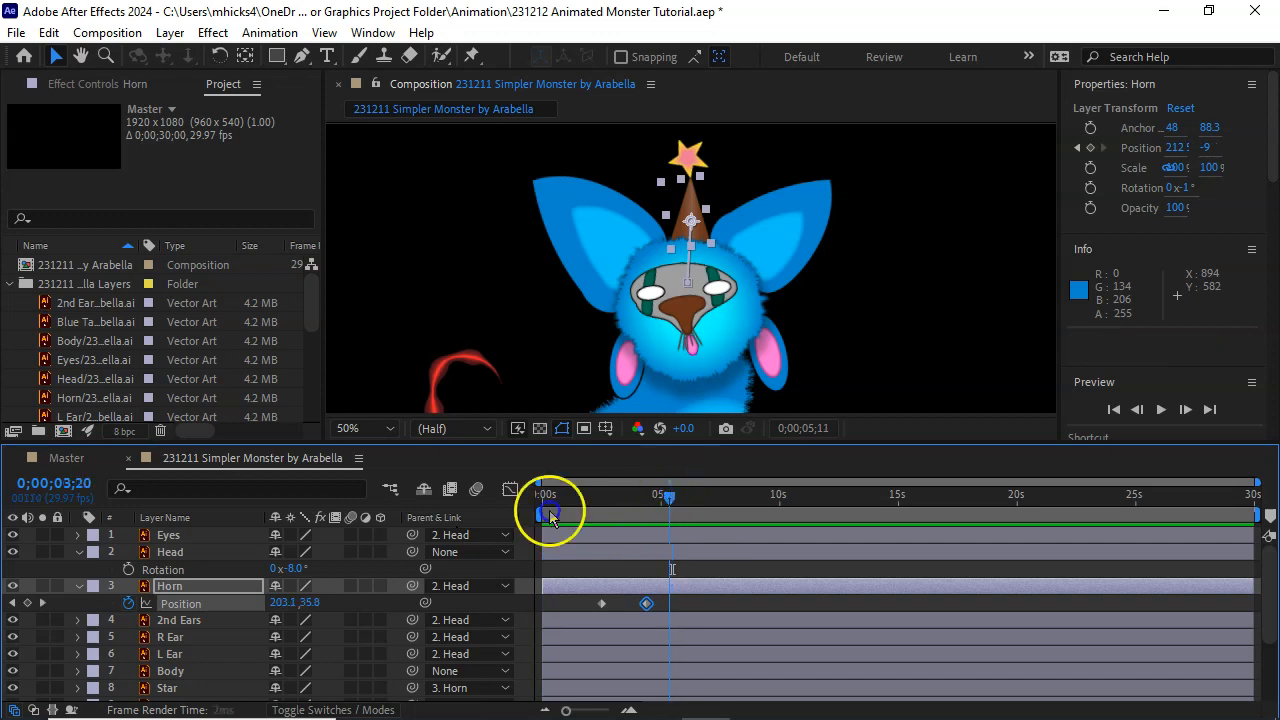